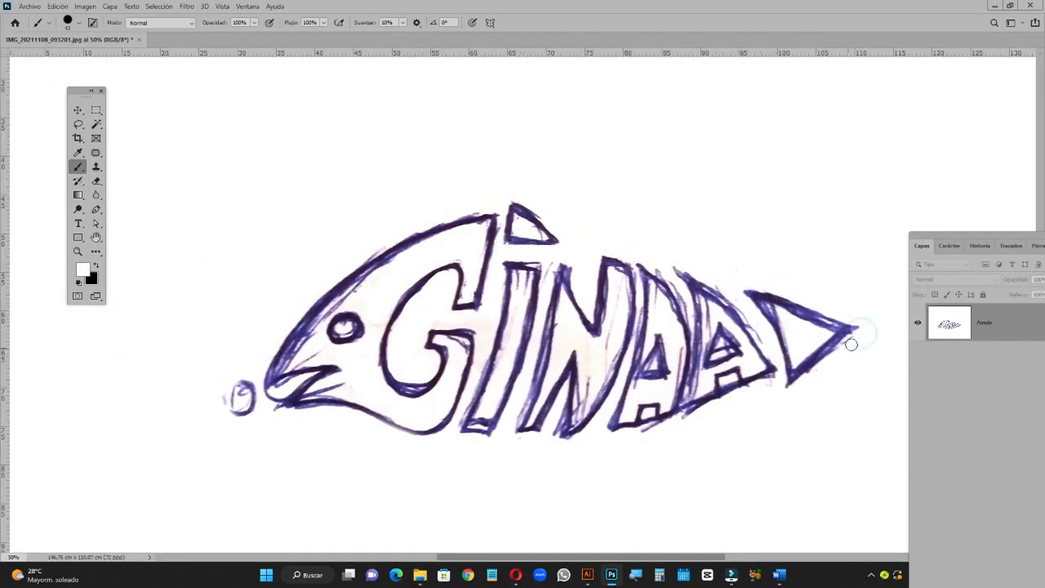
Paint white over the stray sketch lines below the last A and along the fish's head and back.
left_click_drag(753, 398, 733, 382)
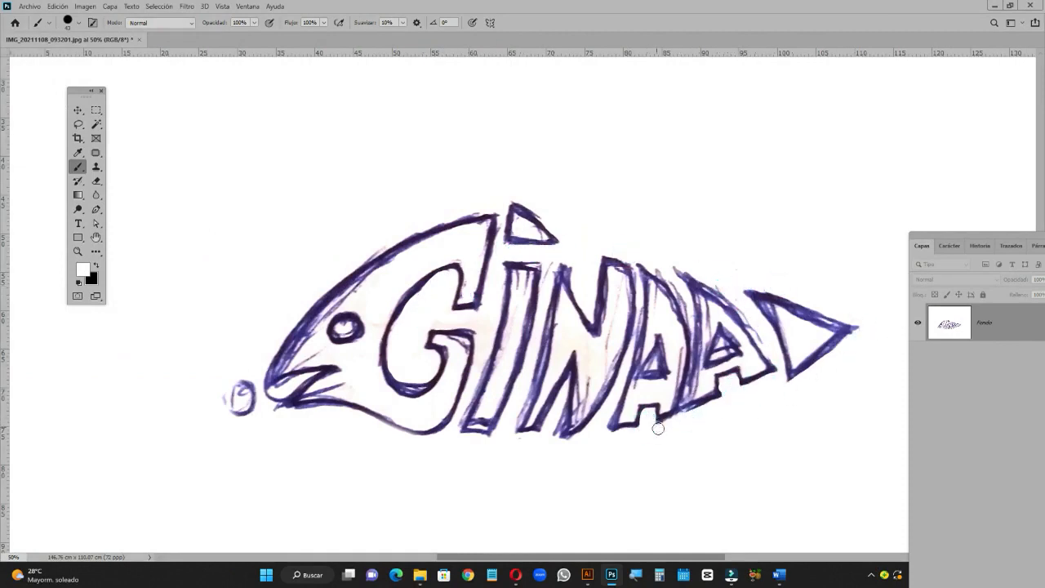
left_click_drag(355, 291, 300, 346)
key("ctrl+z")
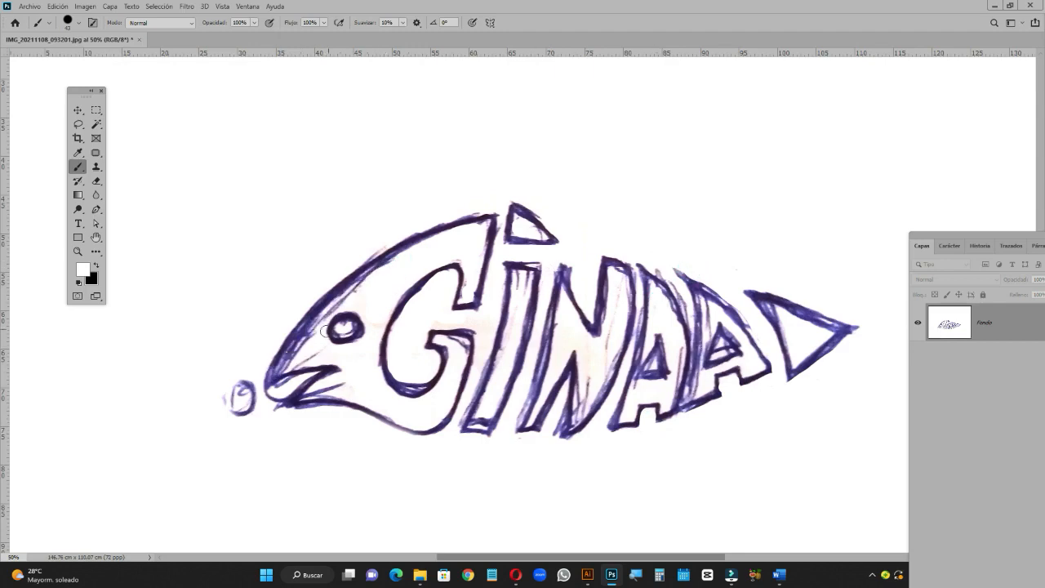
left_click_drag(389, 263, 306, 361)
Enlarge the brush and paint white over the faint marks below the mouth and above the fish.
key("bracketright")
key("bracketright")
key("bracketright")
key("bracketright")
key("bracketright")
key("bracketright")
key("bracketright")
key("bracketright")
key("bracketright")
key("bracketright")
left_click(306, 432)
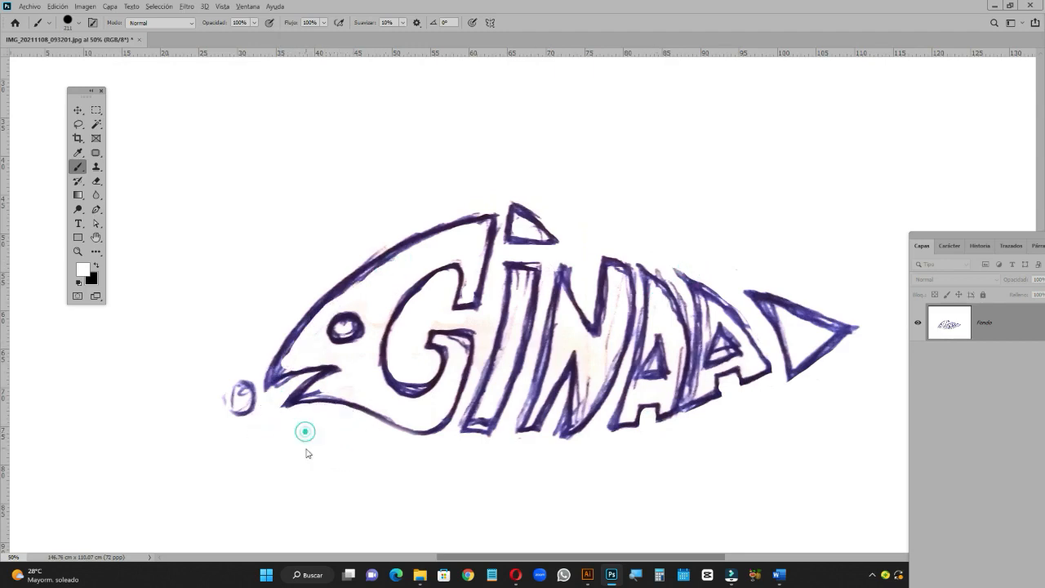
key("bracketright")
key("bracketright")
key("bracketright")
key("bracketright")
key("bracketright")
key("bracketright")
key("bracketright")
left_click(345, 203)
left_click(459, 157)
left_click(543, 152)
Shrink the brush and paint white over the rough marks inside the head and the letters G, i and N.
key("bracketleft")
key("bracketleft")
key("bracketleft")
key("bracketleft")
key("bracketleft")
key("bracketleft")
key("bracketleft")
key("bracketleft")
key("bracketleft")
key("bracketleft")
key("bracketleft")
key("bracketleft")
key("bracketleft")
left_click(375, 305)
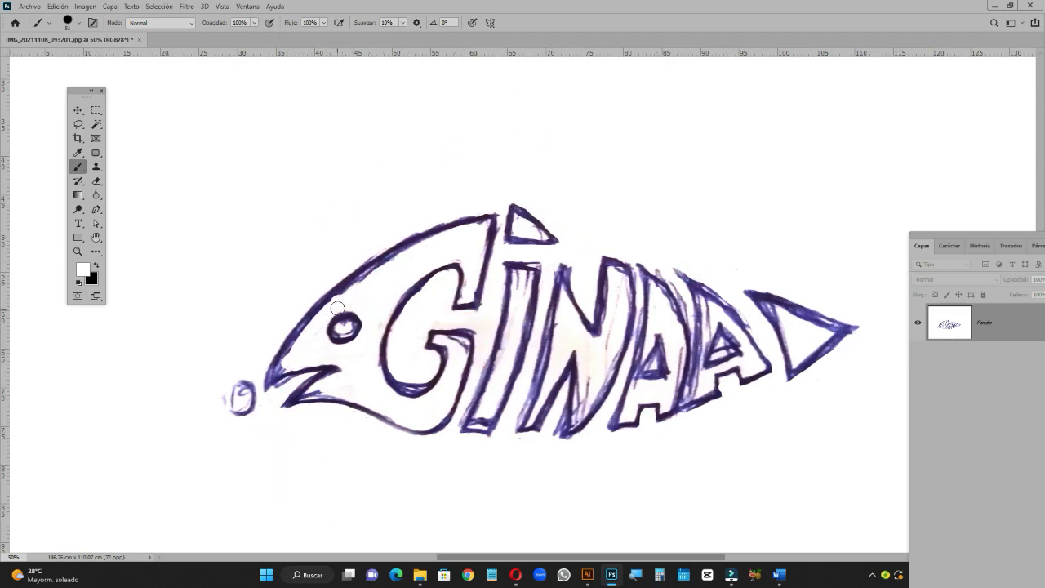
left_click(454, 344)
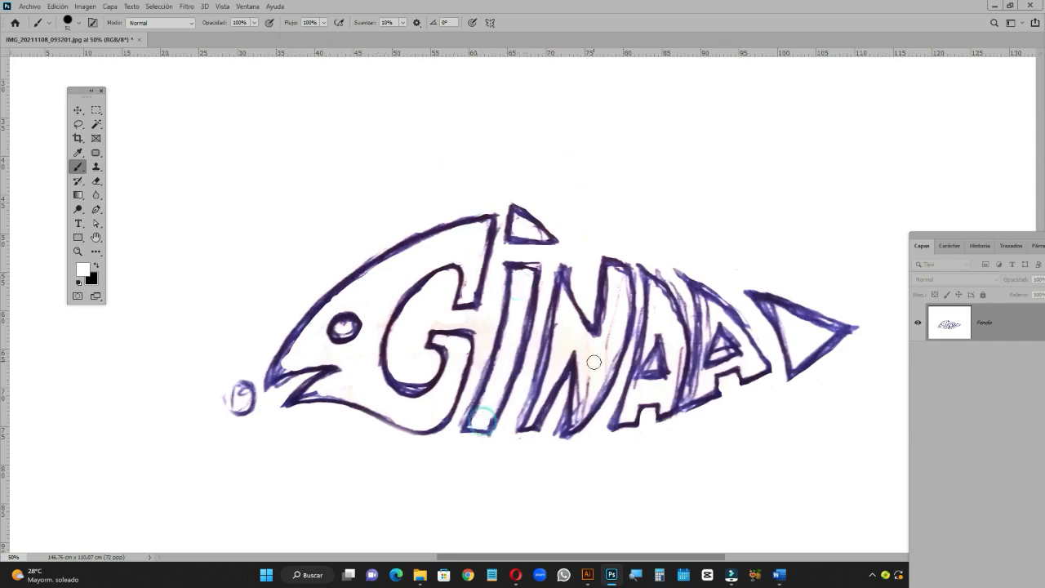
left_click_drag(594, 362, 607, 313)
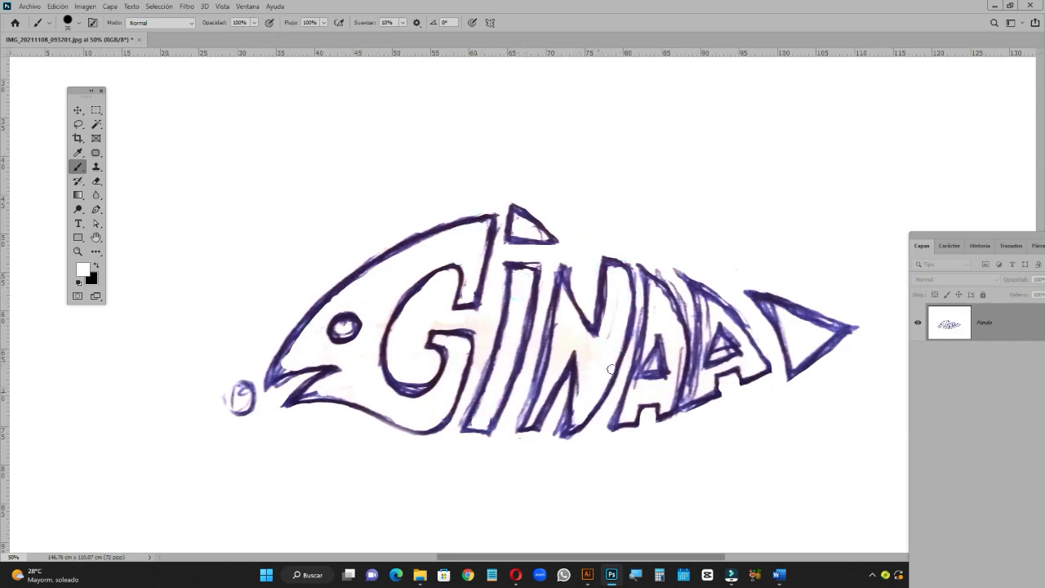
Outline the rough strip between the two A's with the Pen tool, turn it into a selection and fill it with white.
key("p")
left_click(638, 263)
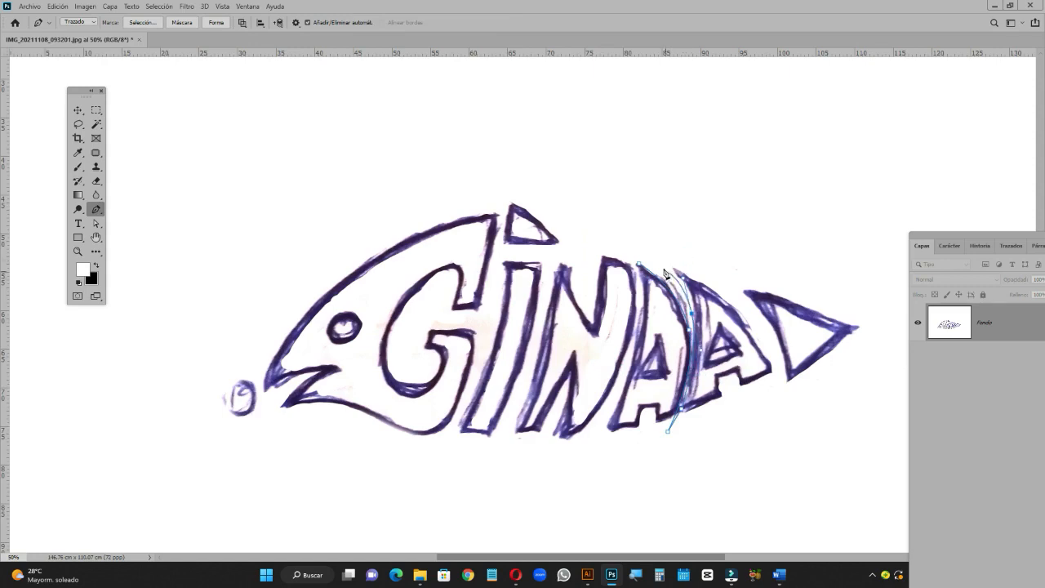
left_click(639, 264)
key("ctrl+Return")
key("Delete")
key("Return")
key("ctrl+d")
Clean the outer edge of the last A and the gap between the N and the first A with pen-traced selections.
left_click_drag(773, 375, 797, 441)
left_click_drag(679, 275, 642, 224)
key("Escape")
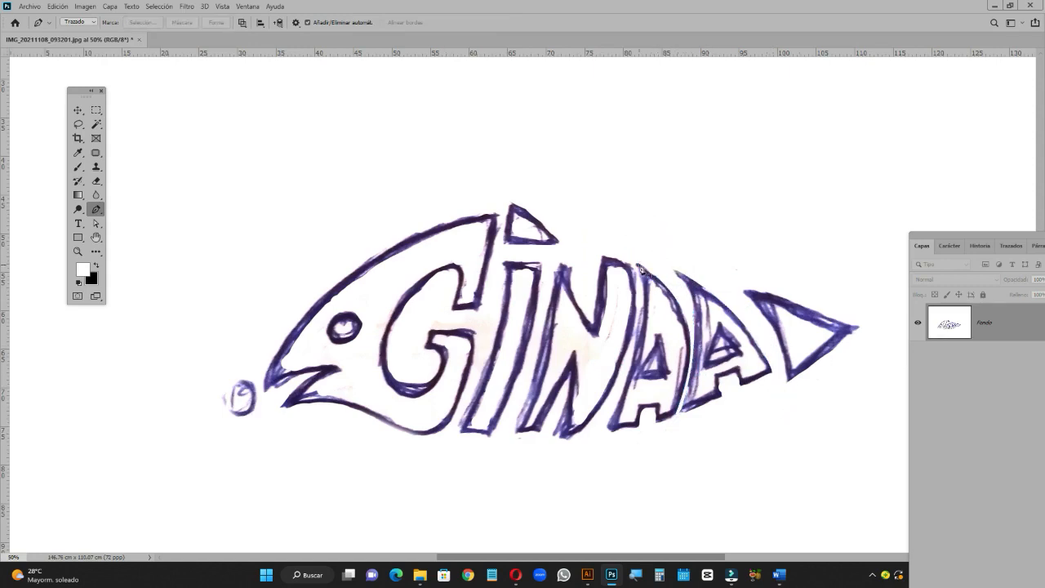
left_click(640, 266)
mouse_move(610, 428)
left_mouse_down()
mouse_move(550, 537)
mouse_move(575, 470)
left_mouse_up()
left_click(564, 402)
mouse_move(638, 234)
left_mouse_down()
mouse_move(639, 203)
mouse_move(609, 168)
left_mouse_up()
key("ctrl+Return")
mouse_move(555, 377)
left_mouse_down()
mouse_move(572, 310)
mouse_move(591, 337)
left_mouse_up()
left_click(637, 167)
left_click_drag(536, 175, 564, 108)
Outline the gap between the G and the i with the Pen tool and clear the rough lines inside that selection.
left_click(574, 63)
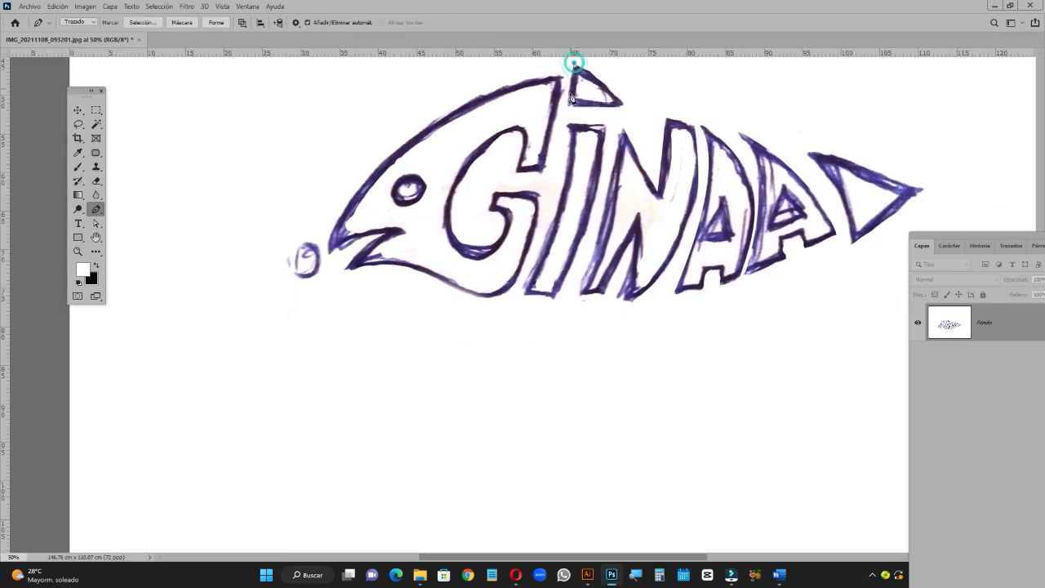
left_click(569, 128)
mouse_move(476, 341)
left_mouse_down()
mouse_move(399, 406)
mouse_move(418, 394)
left_mouse_up()
left_click(443, 378)
left_click_drag(513, 291, 551, 221)
left_click(550, 159)
left_click(574, 63)
key("ctrl+Return")
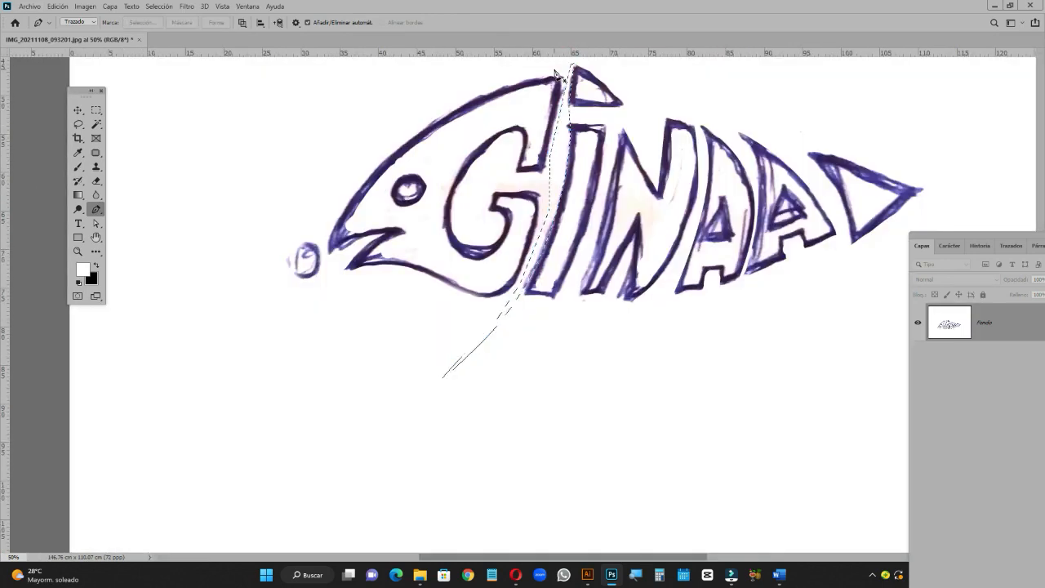
key("ctrl+d")
Whiten the pen-traced strip between the i and the N and outline the edge between the two A's.
left_click(623, 129)
mouse_move(563, 338)
left_mouse_down()
mouse_move(501, 463)
mouse_move(584, 249)
left_mouse_up()
left_click(617, 123)
key("ctrl+Return")
key("alt+BackSpace")
key("ctrl+d")
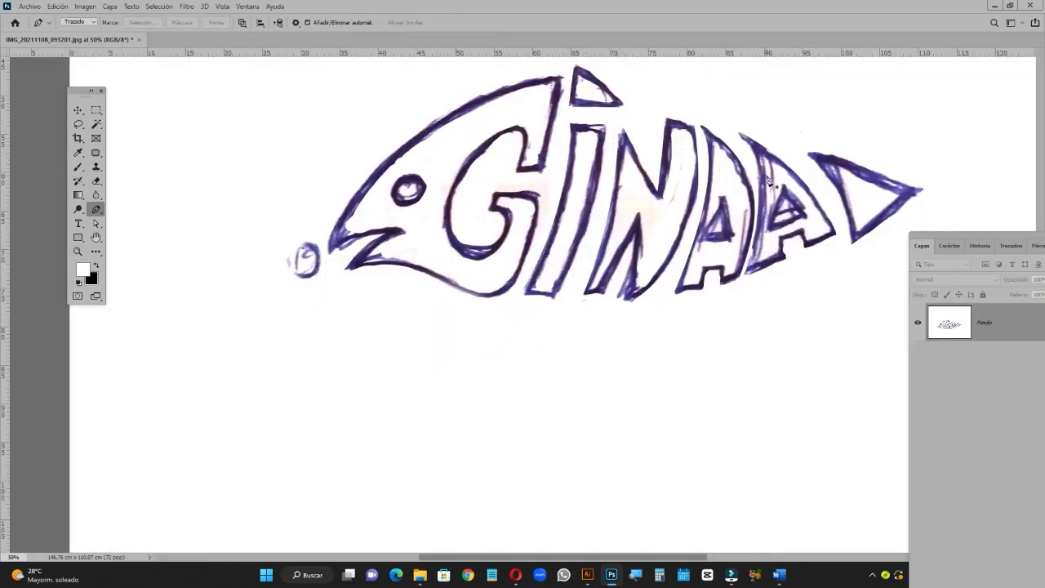
left_click(736, 130)
left_click_drag(763, 197, 763, 251)
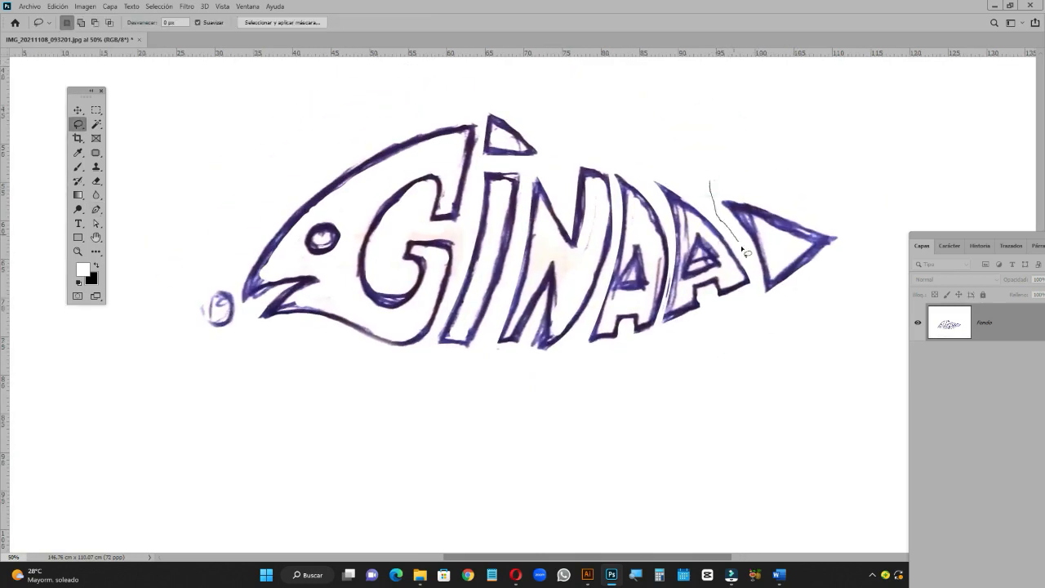
Cut the lassoed tail fin to its own layer, move it closer to the last A and rotate it about -13°.
key("v")
key("ctrl+shift+j")
left_click_drag(770, 247, 732, 241)
key("ctrl+t")
left_click_drag(842, 187, 817, 144)
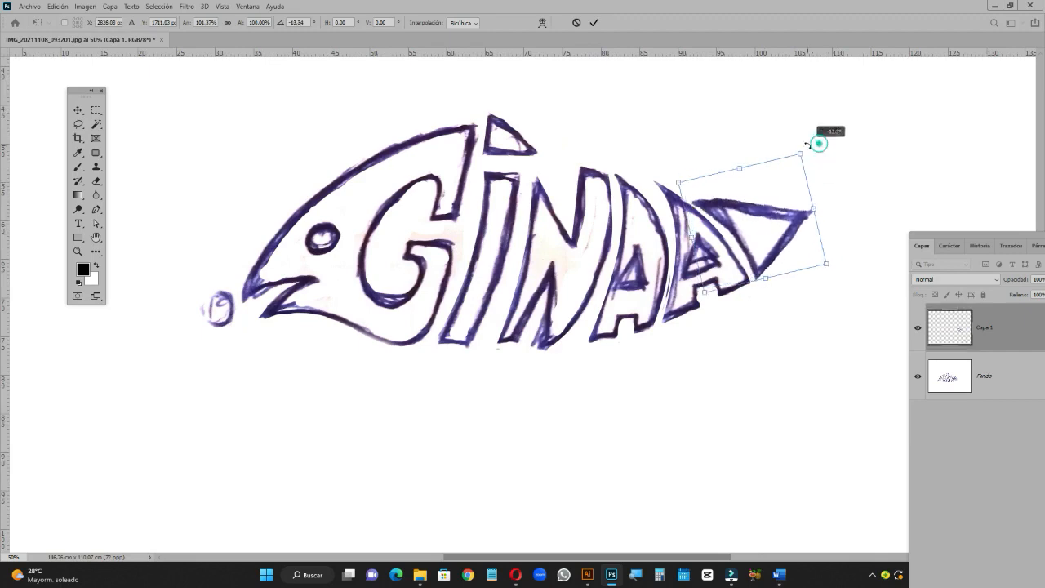
key("Return")
left_click_drag(776, 237, 776, 228)
left_click_drag(459, 258, 477, 261)
Paint white over the leftover rough strokes in the N, i, both A's and the tail fin to thin their outlines.
key("b")
left_click(602, 250)
key("x")
left_click(602, 250)
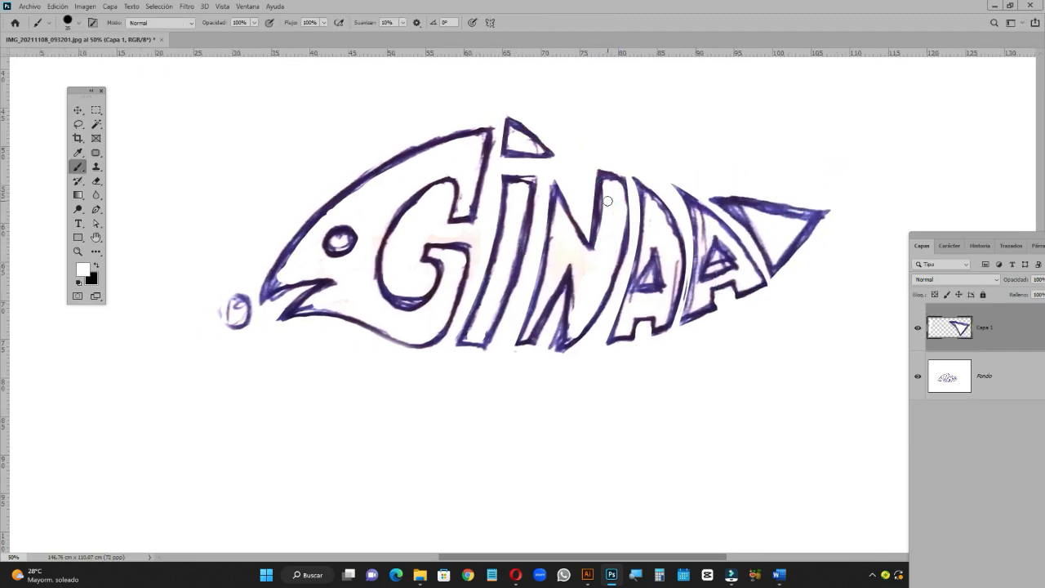
left_click(640, 297)
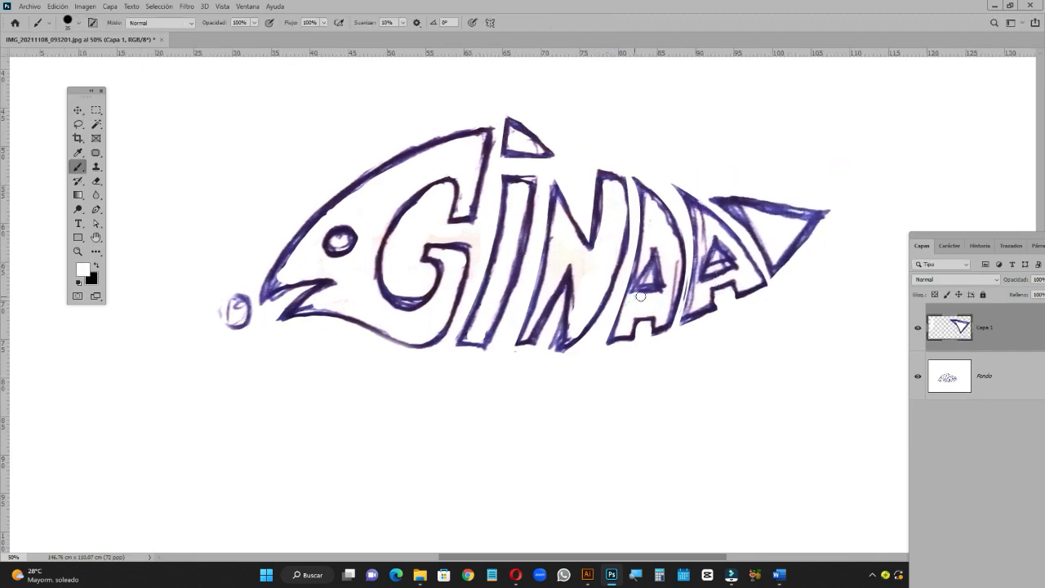
left_click(705, 224)
left_click(651, 250)
mouse_move(554, 240)
left_mouse_down()
mouse_move(573, 309)
mouse_move(560, 345)
left_mouse_up()
left_click_drag(525, 183, 515, 251)
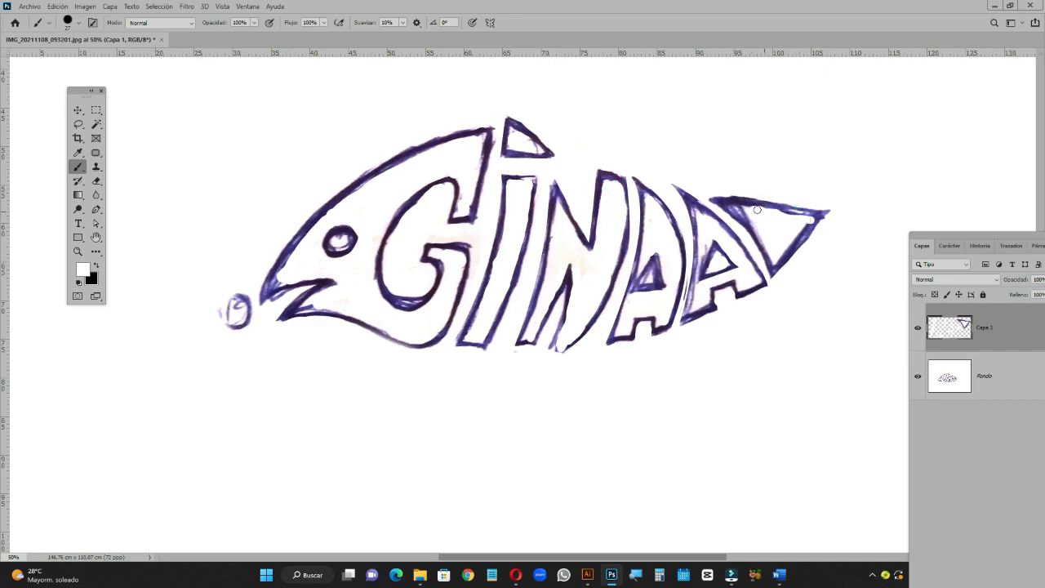
Merge the tail layer Capa 1 with the background layer Fondo.
left_click(992, 370, "shift")
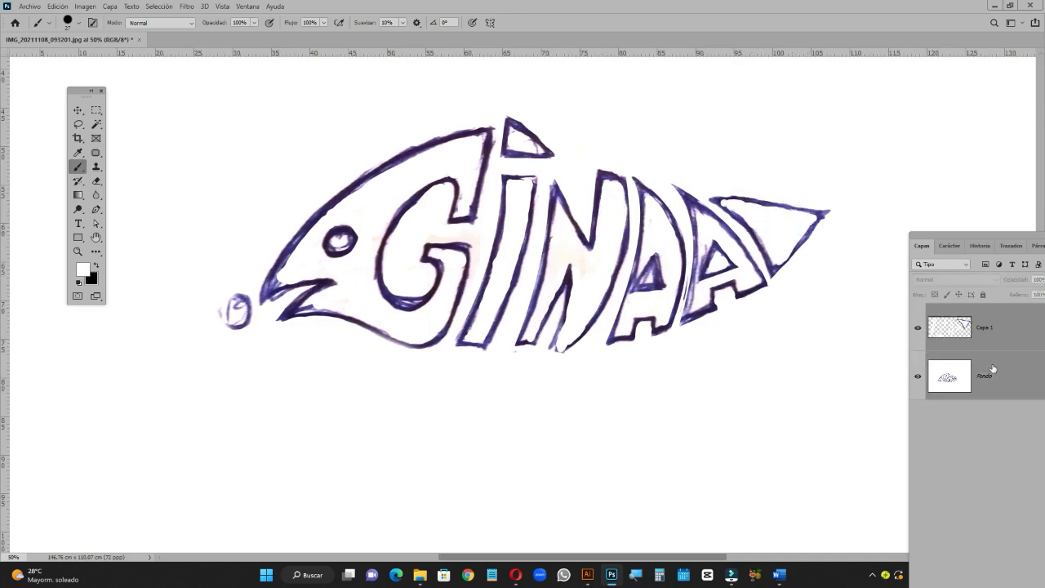
left_click(352, 299)
left_click(511, 212)
key("ctrl+e")
Convert the image to grayscale.
key("z")
key("ctrl+minus")
left_click(85, 6)
mouse_move(123, 18)
left_click(229, 27)
left_click(476, 230)
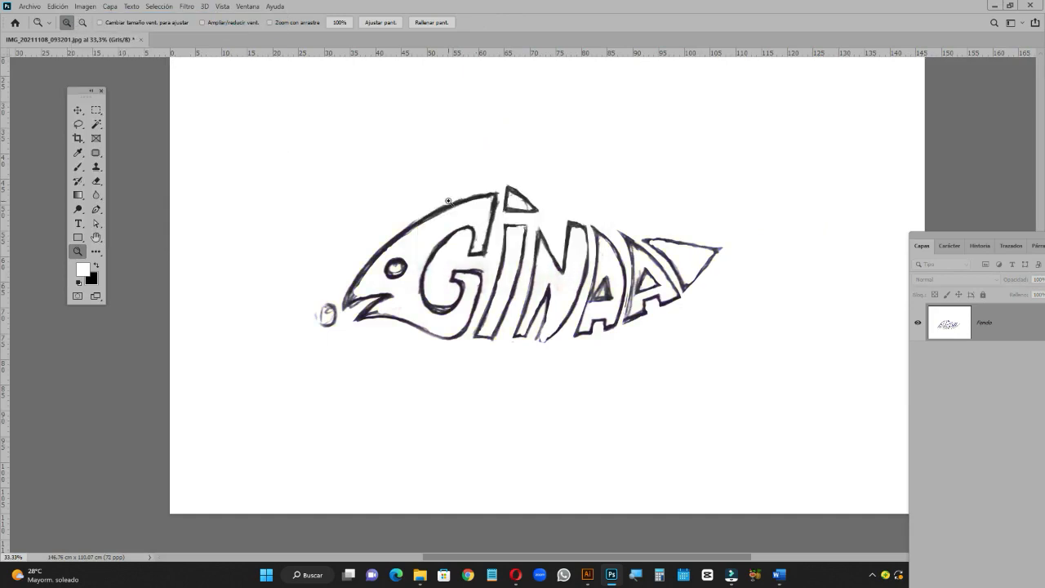
Duplicate the image as a new document and close the original.
left_click(85, 6)
left_click(97, 155)
key("Return")
left_click(142, 39)
left_click(537, 212)
Crop the duplicated image around the fish sketch to about 112 by 74 cm.
left_click_drag(548, 362, 538, 324)
key("c")
left_click_drag(285, 161, 720, 448)
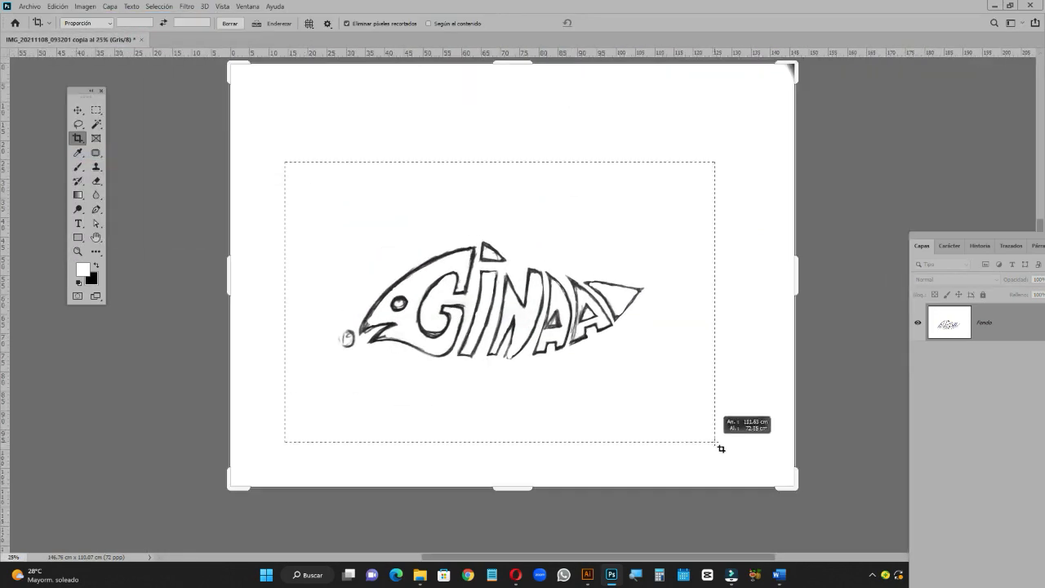
key("Return")
Raise the tonal contrast of the sketch so its lines turn solid black on a white background.
left_click(85, 6)
left_click(239, 66)
left_click_drag(652, 148, 639, 172)
left_click_drag(653, 196, 672, 196)
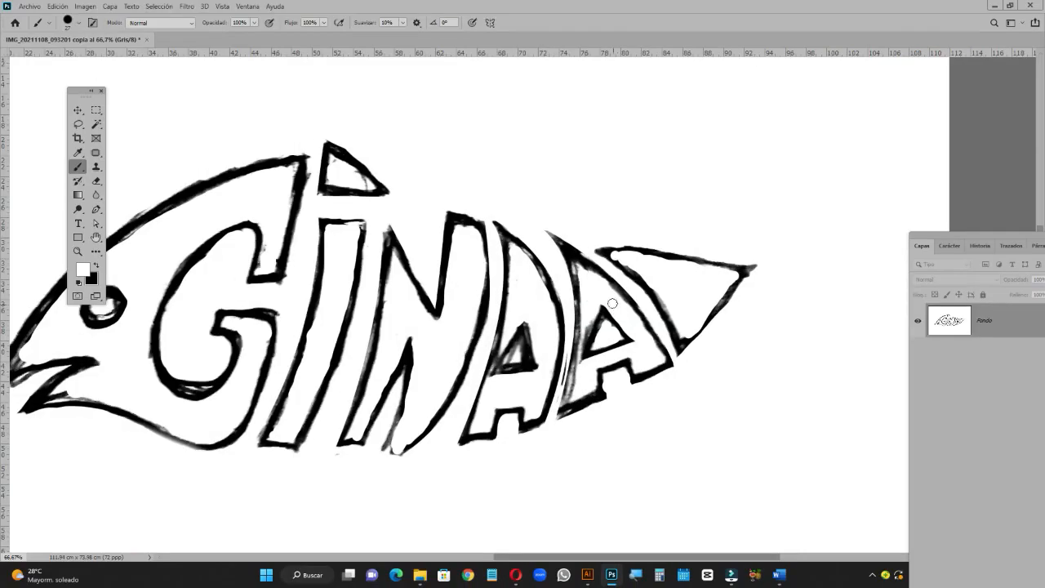
Select an area of the sketch with the Magic Wand and copy the selection to a new layer.
key("w")
left_click(490, 322)
key("ctrl+j")
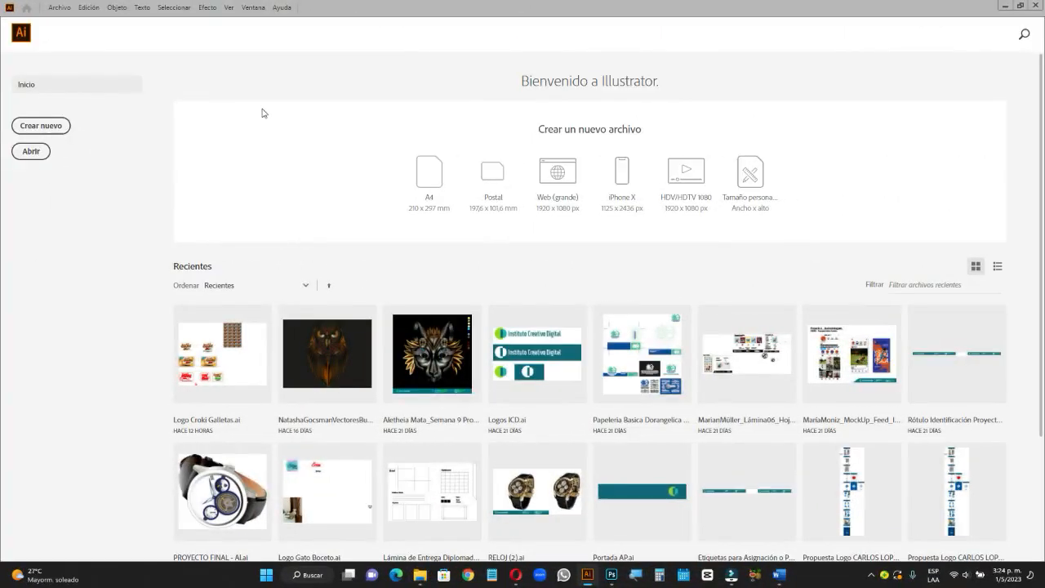
In Illustrator, create a new portrait Carta document of 21.59 by 27.94 cm.
left_click(65, 9)
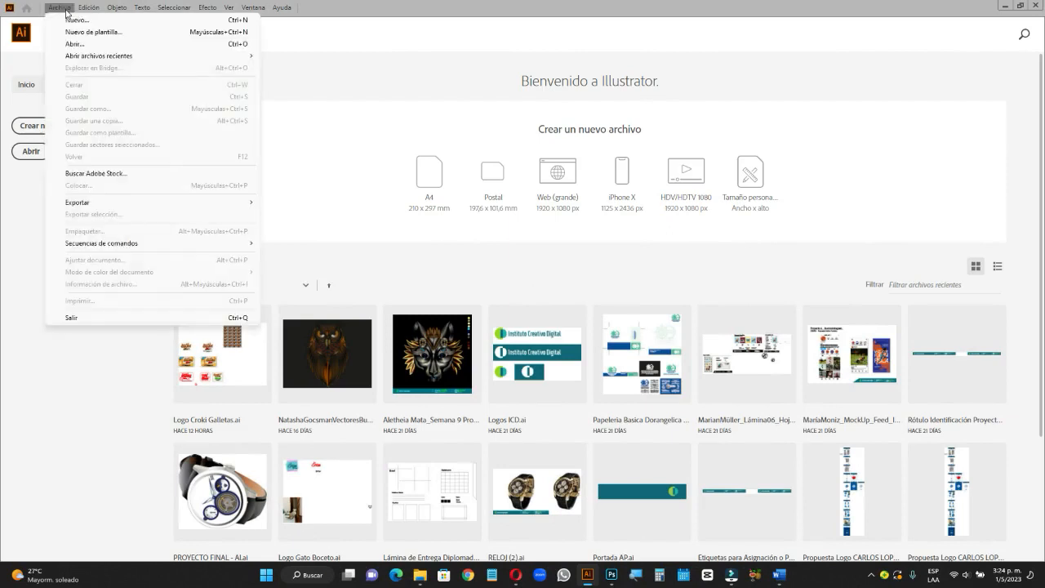
left_click(73, 20)
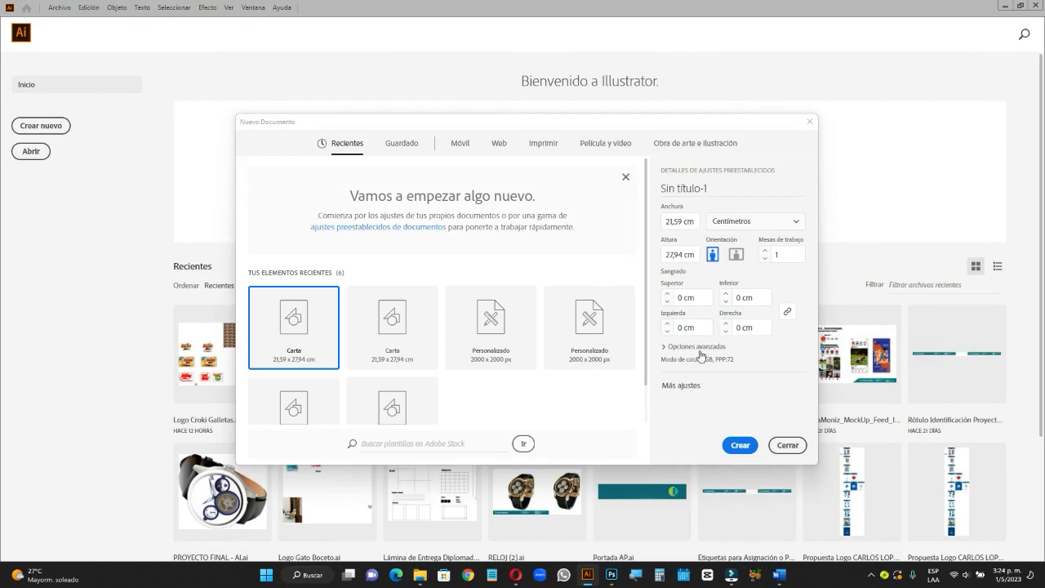
left_click(739, 443)
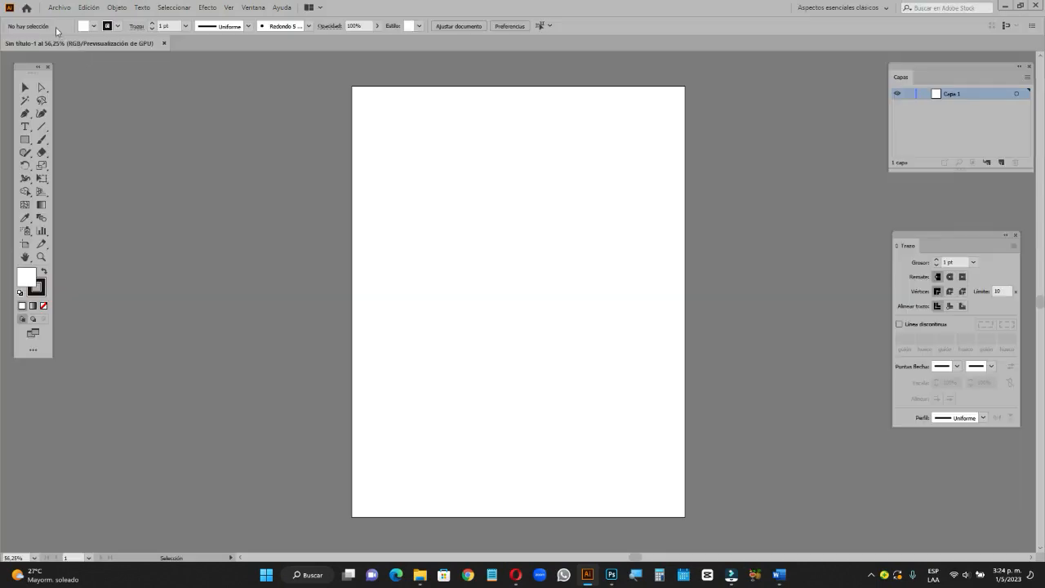
Place the image Boceto Pescado from the Videos folder at about 20.8 by 13.8 cm and embed it.
left_click(58, 9)
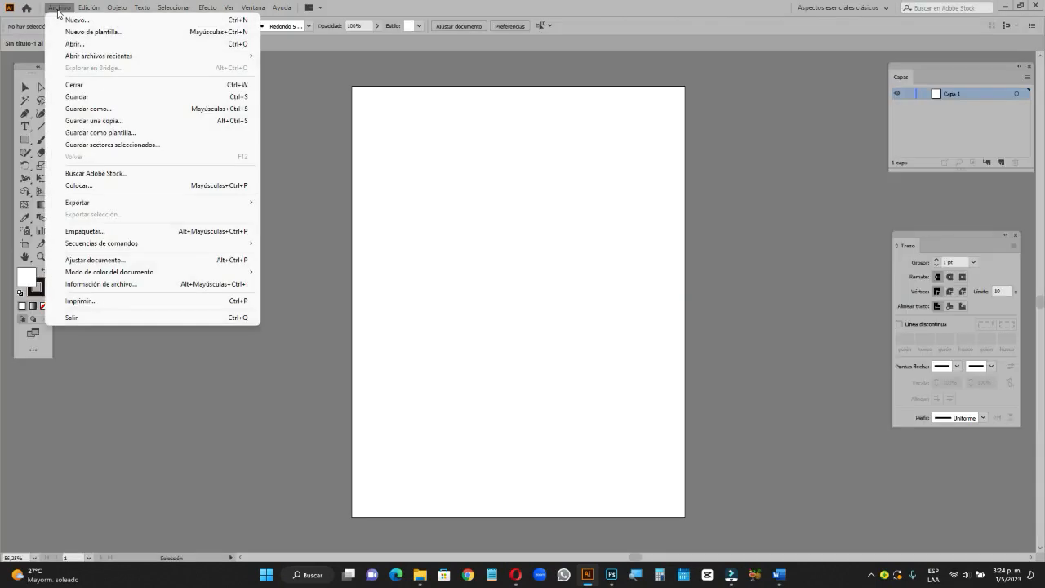
left_click(110, 186)
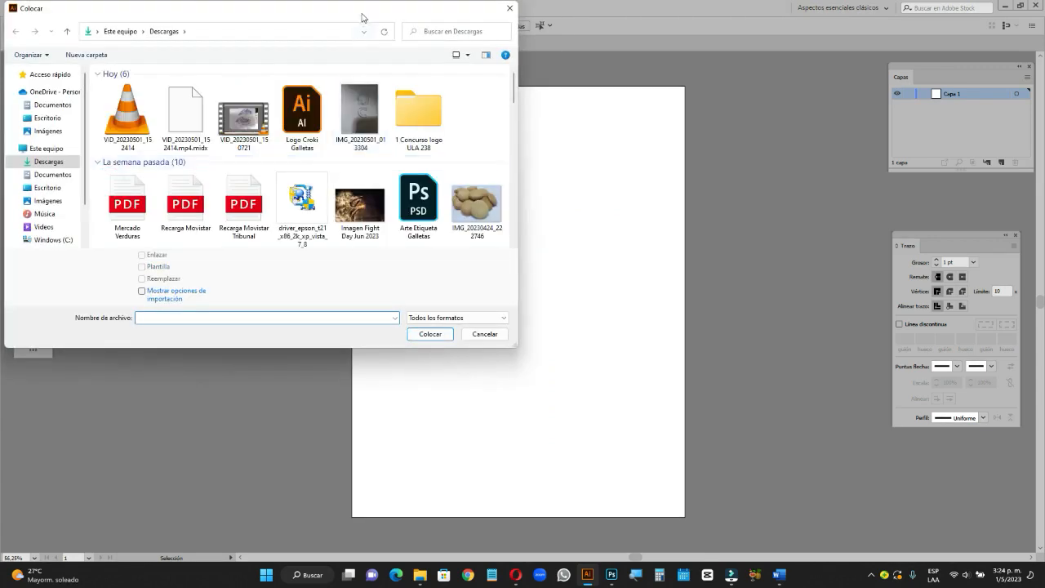
left_click_drag(362, 13, 472, 45)
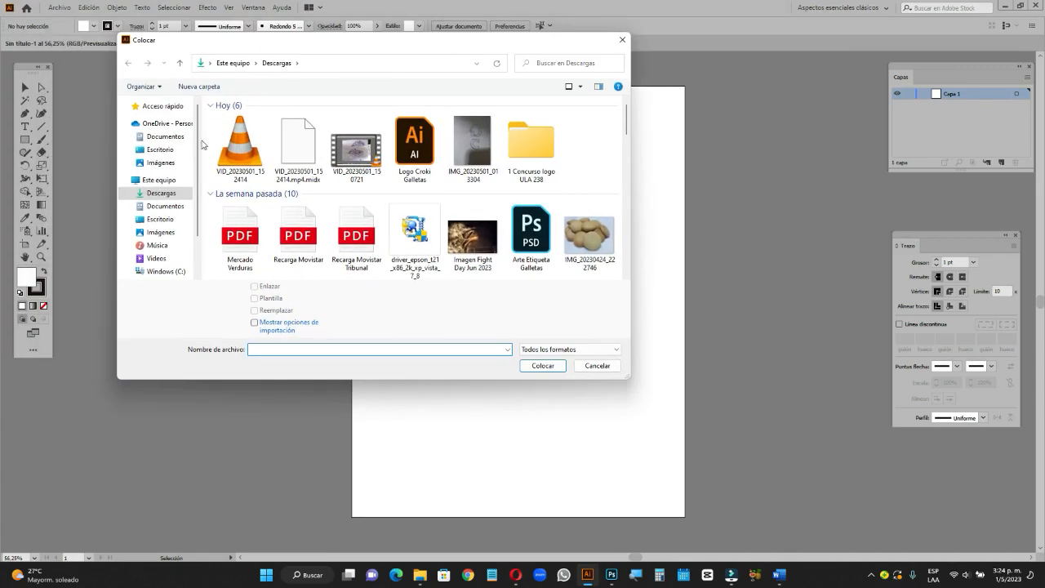
left_click(156, 259)
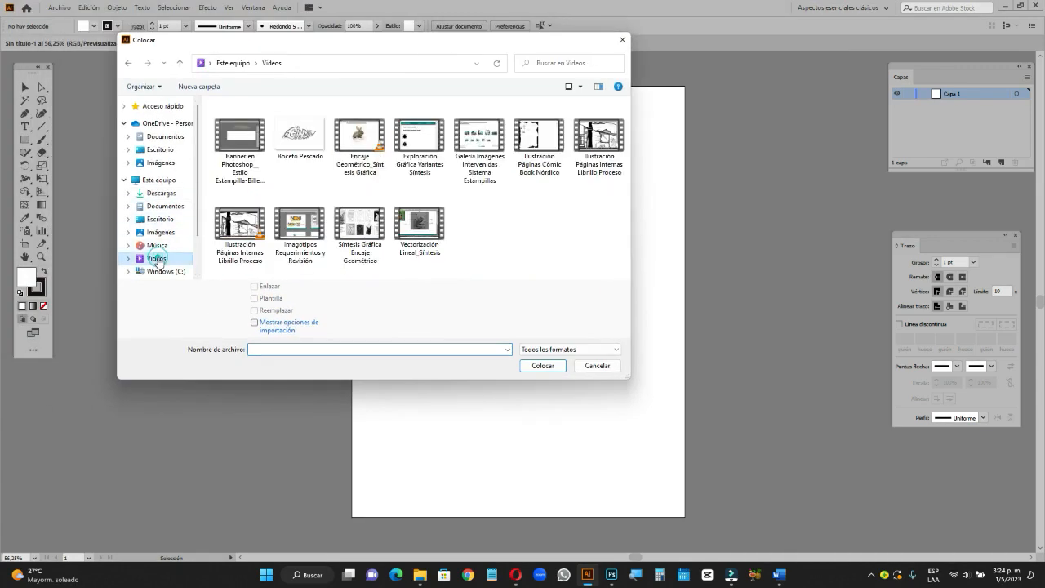
left_click(302, 146)
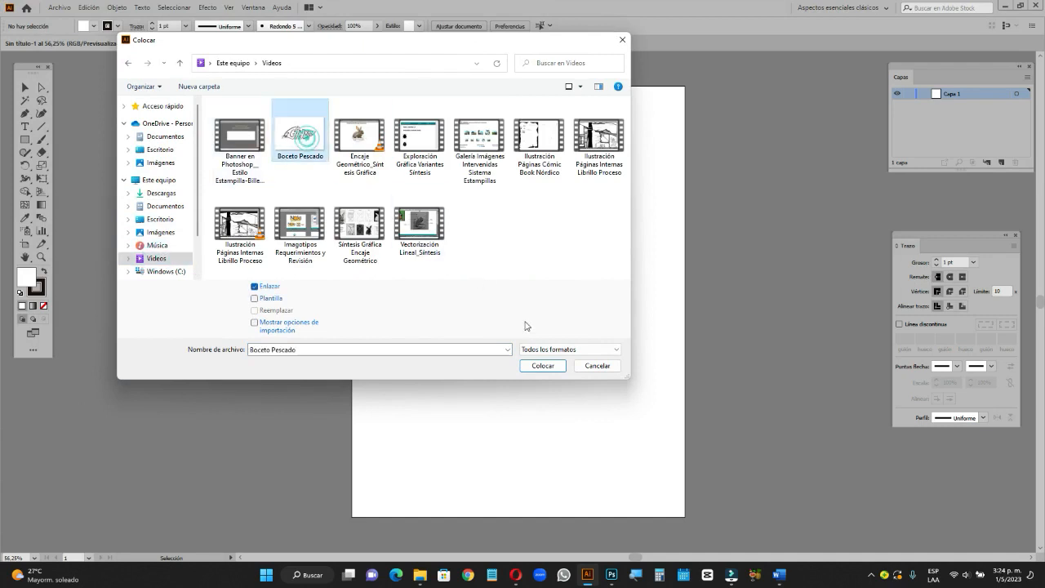
left_click(543, 366)
left_click_drag(430, 171, 754, 508)
left_click_drag(554, 347, 485, 387)
left_click(214, 26)
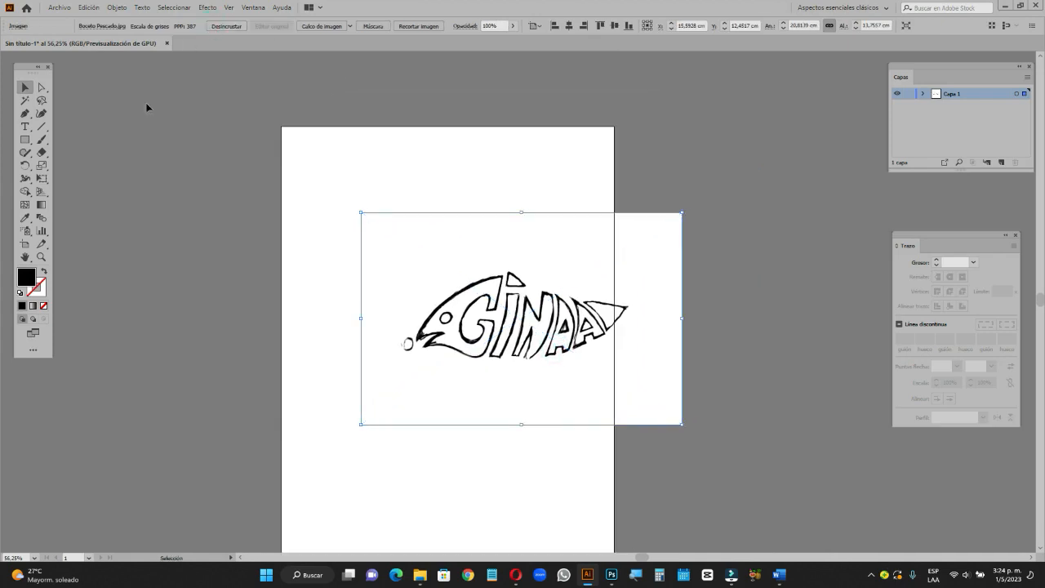
Switch the artboard to landscape orientation and move the fish sketch to its centre.
left_click(26, 244)
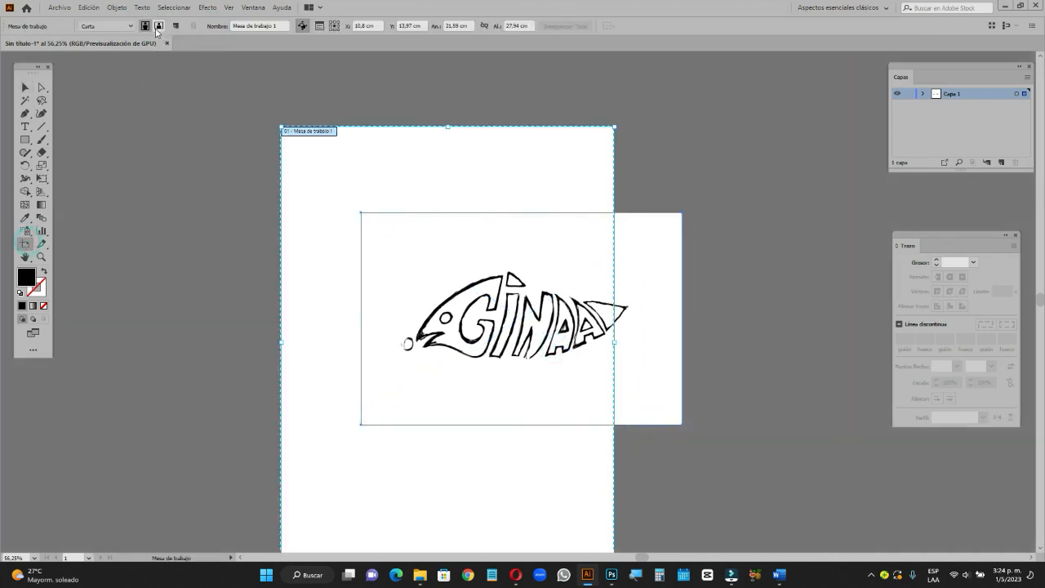
left_click(159, 26)
left_click(25, 100)
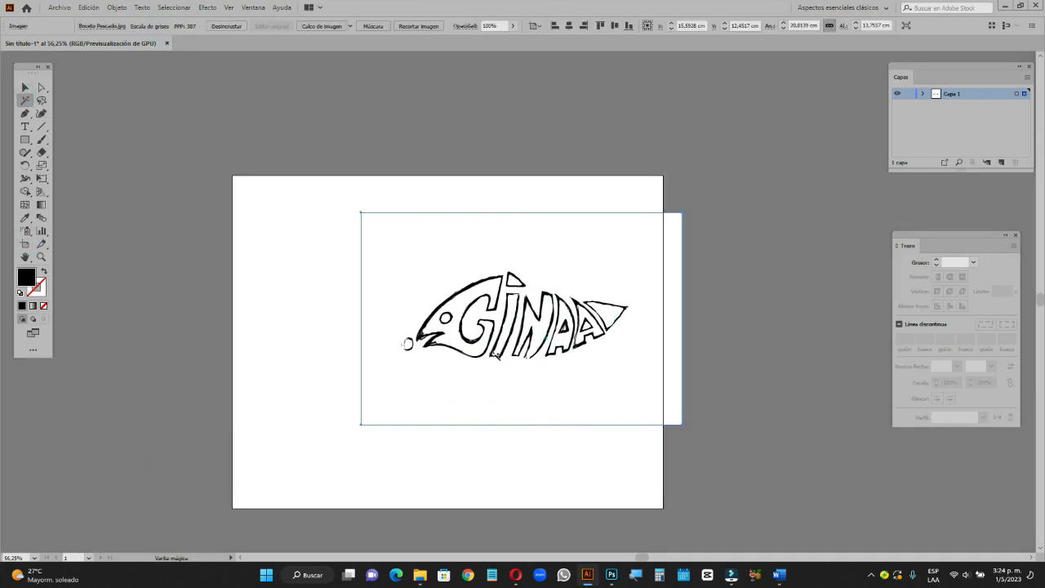
key("v")
left_click_drag(581, 327, 532, 330)
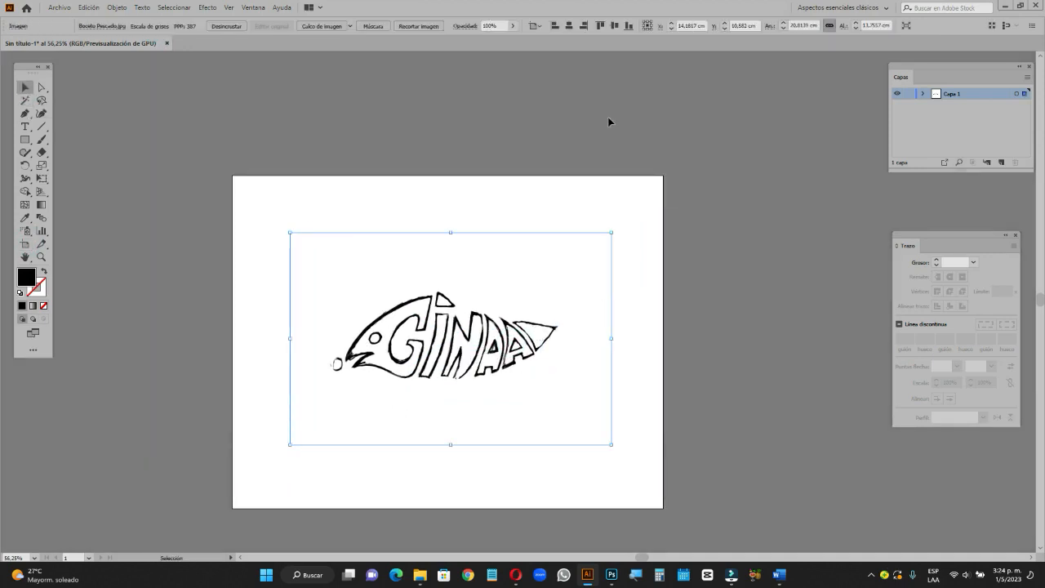
Lock the sketch layer Capa 1 and add a new layer above it named Trazado.
left_click(908, 94)
left_click_drag(911, 66, 758, 101)
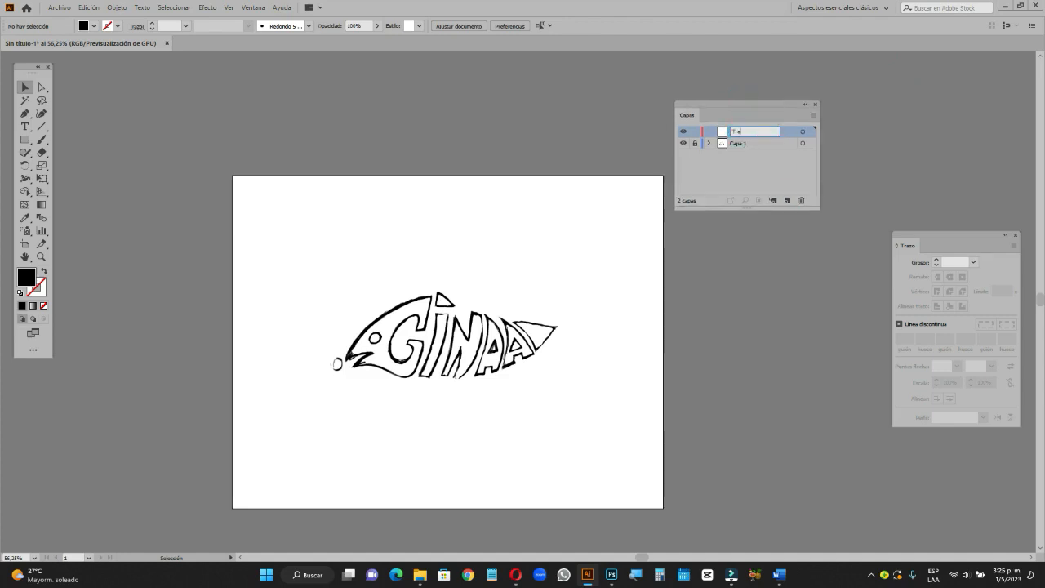
type("do")
left_click(750, 179)
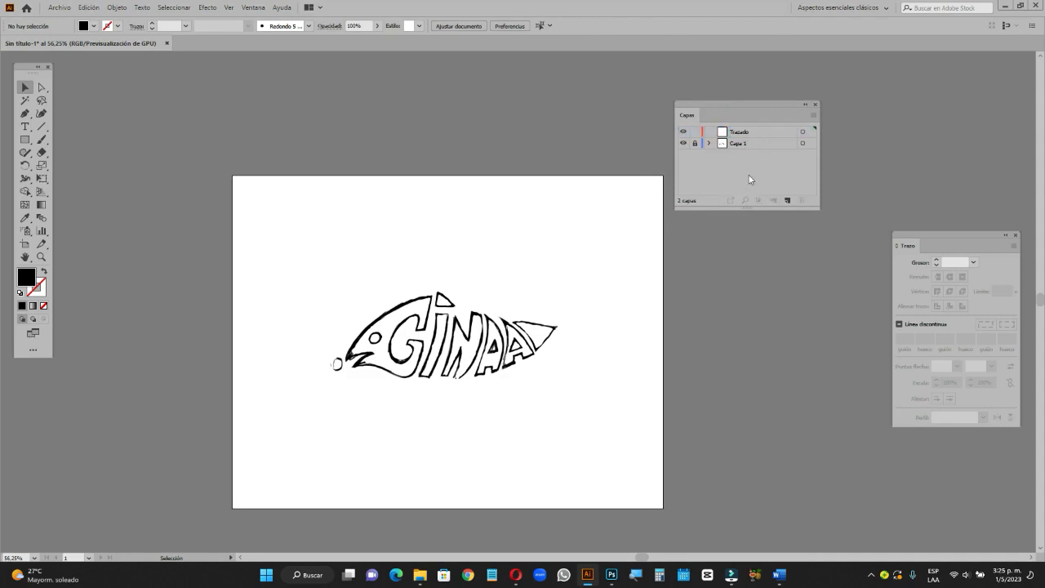
Rename the layer Capa 1 as Boceto and move the layer list clear of the artboard.
left_click(742, 144)
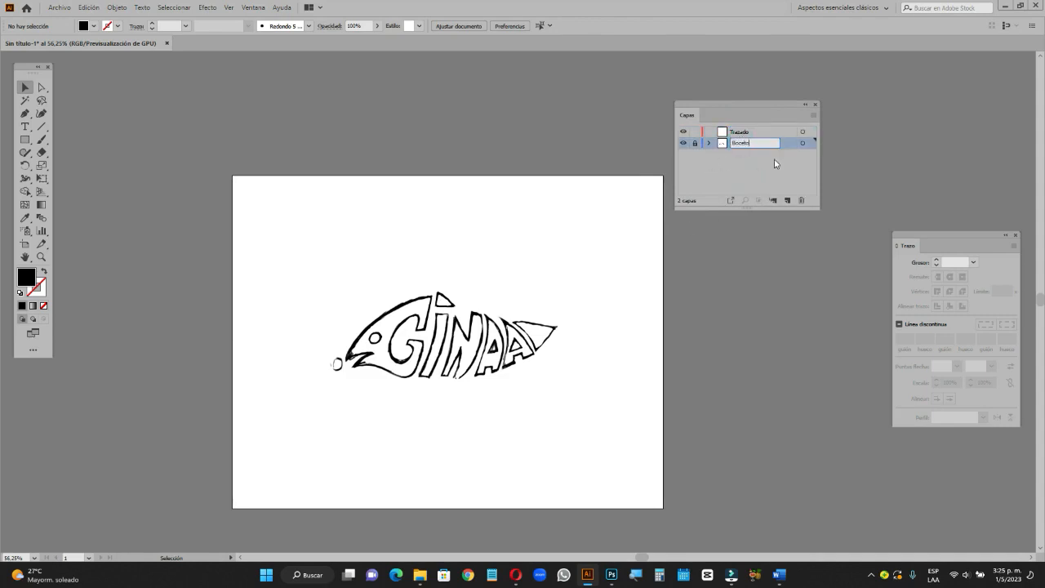
left_click(772, 157)
left_click_drag(773, 104, 801, 121)
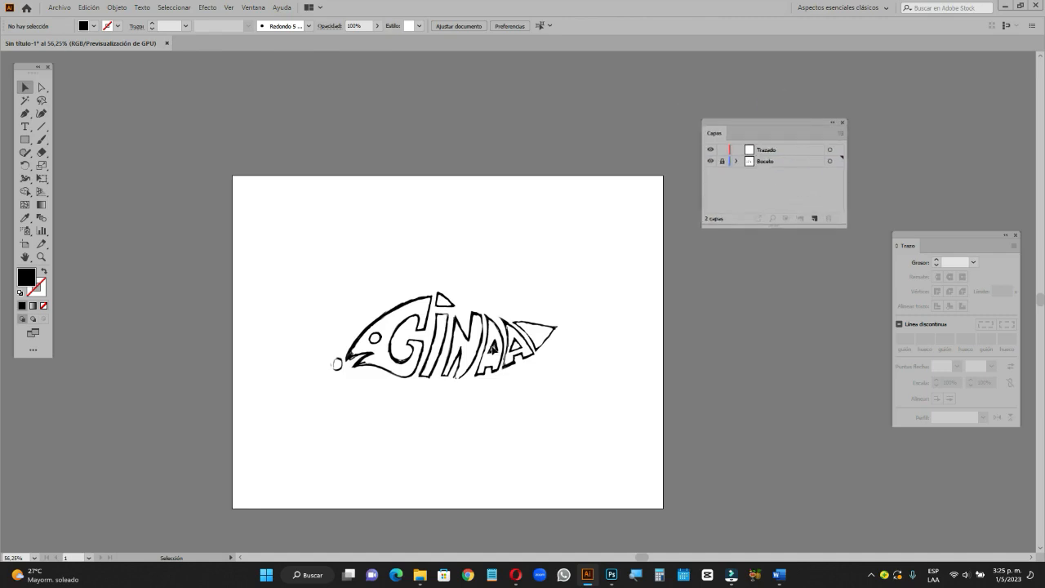
Set the drawing colours to no fill and a bright red stroke.
key("z")
left_click(432, 371)
left_click(490, 335)
left_click(640, 217)
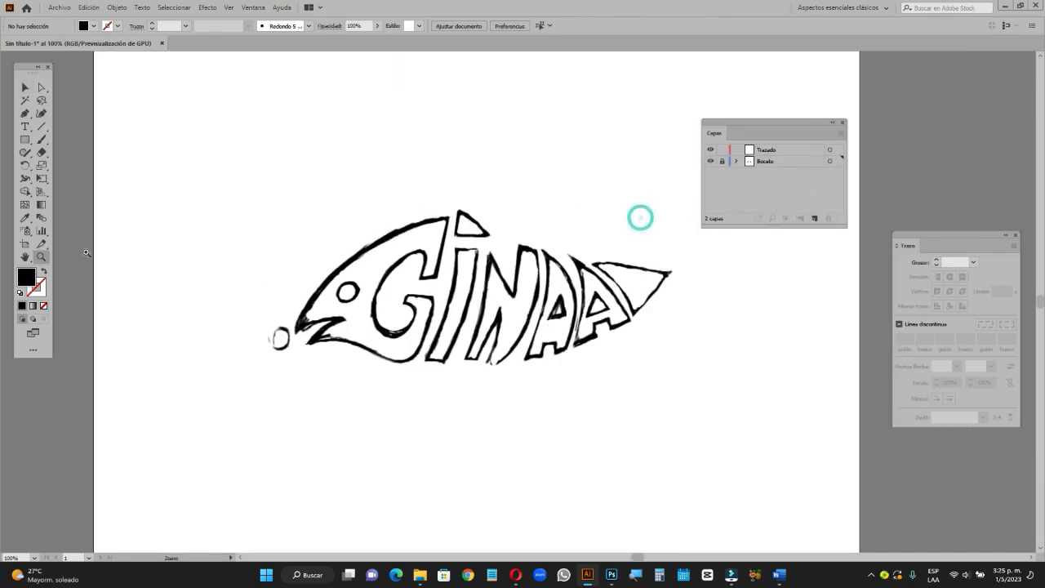
left_click(44, 275)
double_click(36, 288)
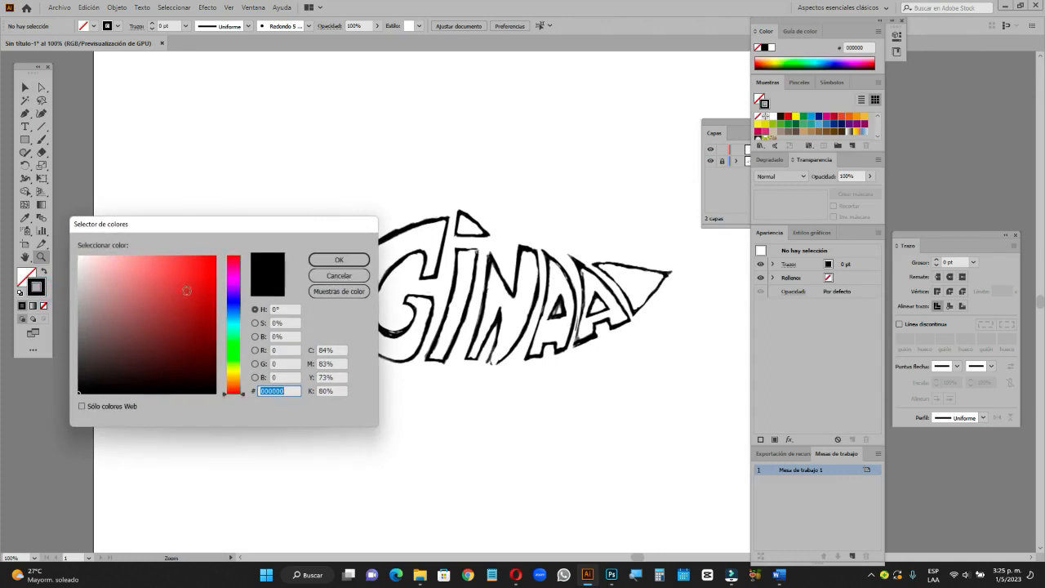
left_click(213, 255)
left_click(339, 258)
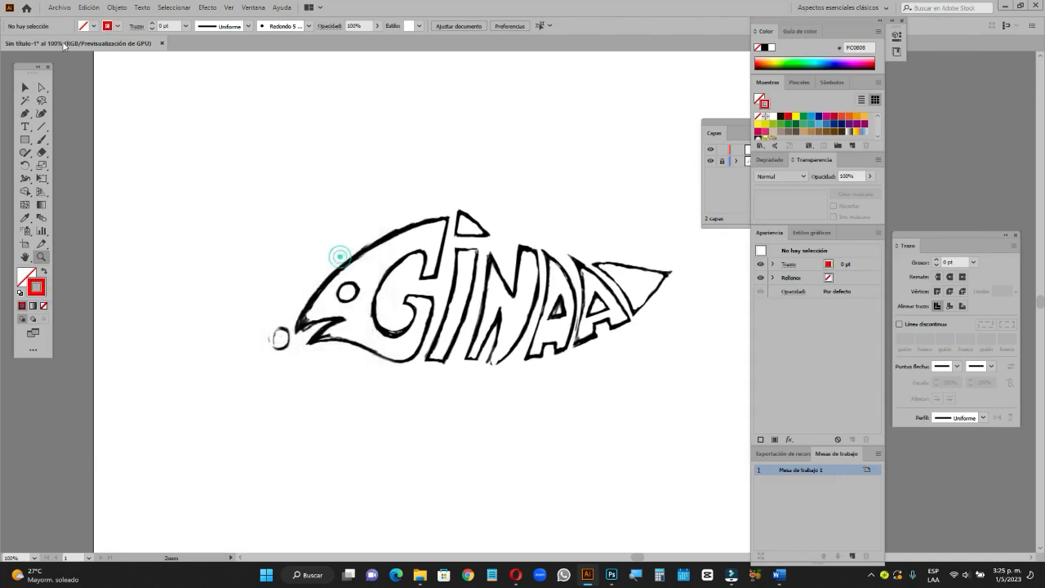
Choose the Pen tool, make the Trazado layer active and arrange the floating panels clear of the fish sketch.
left_click_drag(23, 71, 173, 97)
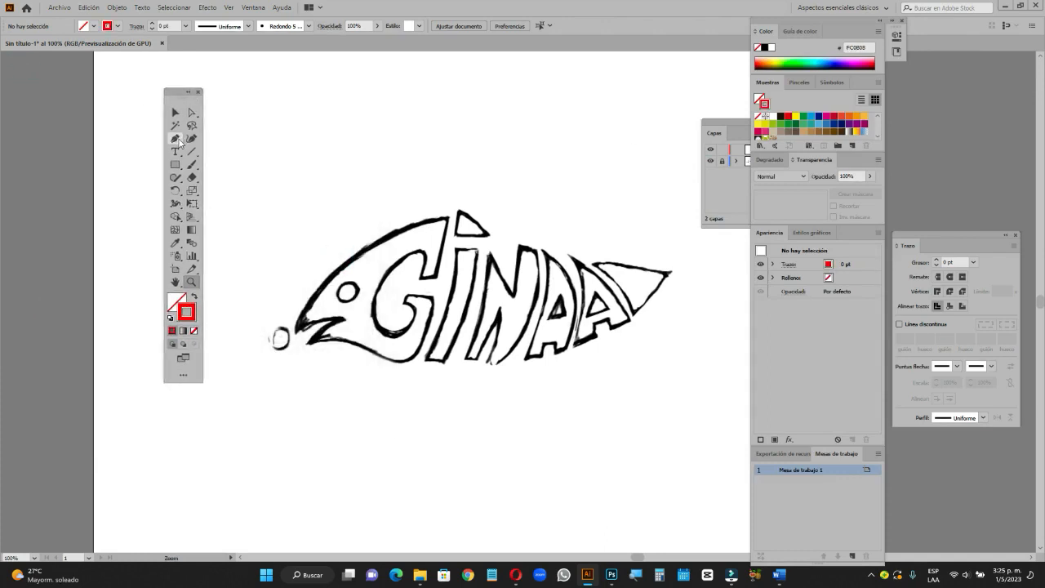
left_click(176, 139)
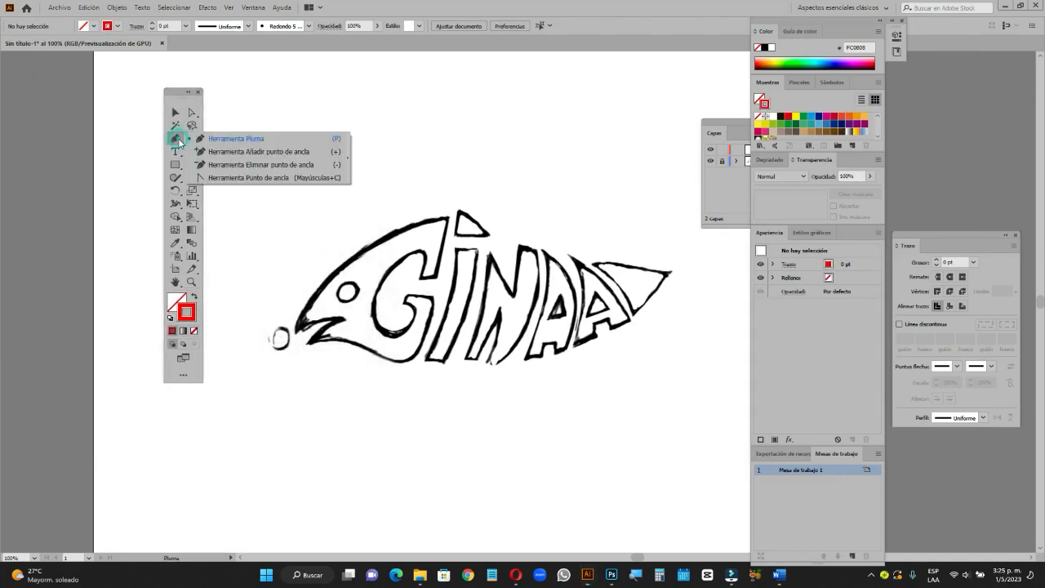
left_click(239, 140)
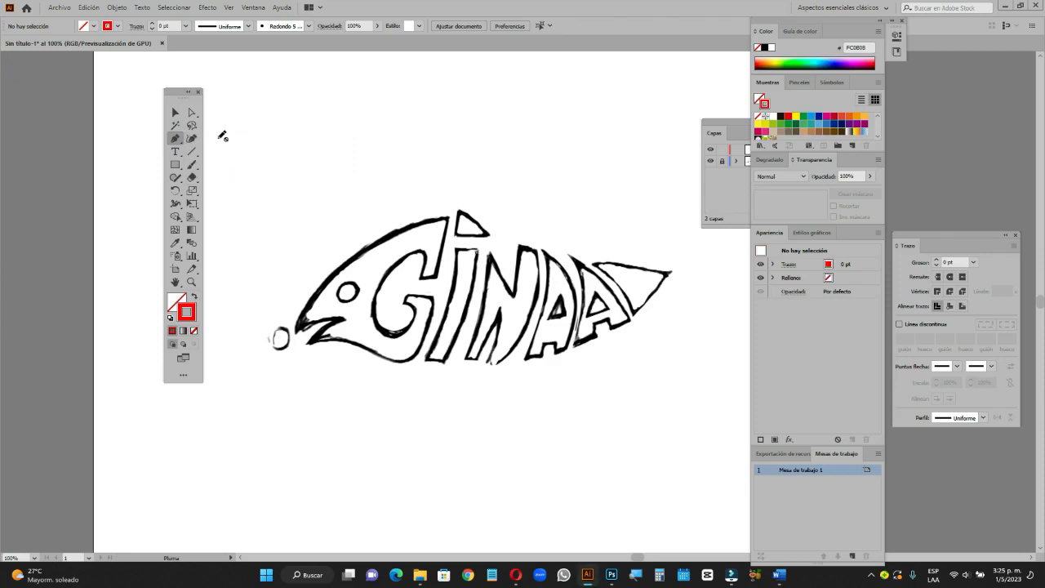
left_click(739, 124)
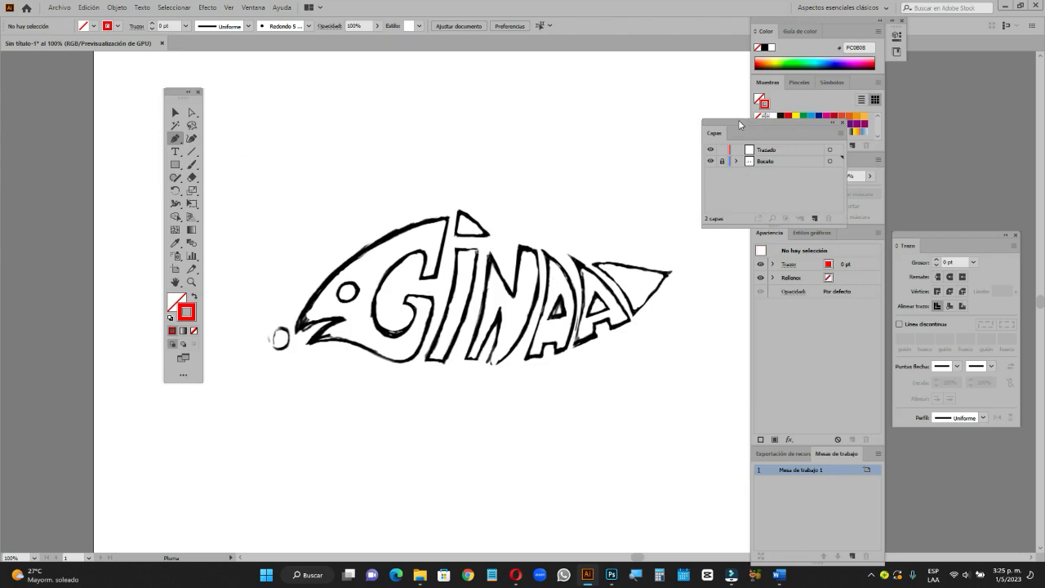
left_click(782, 153)
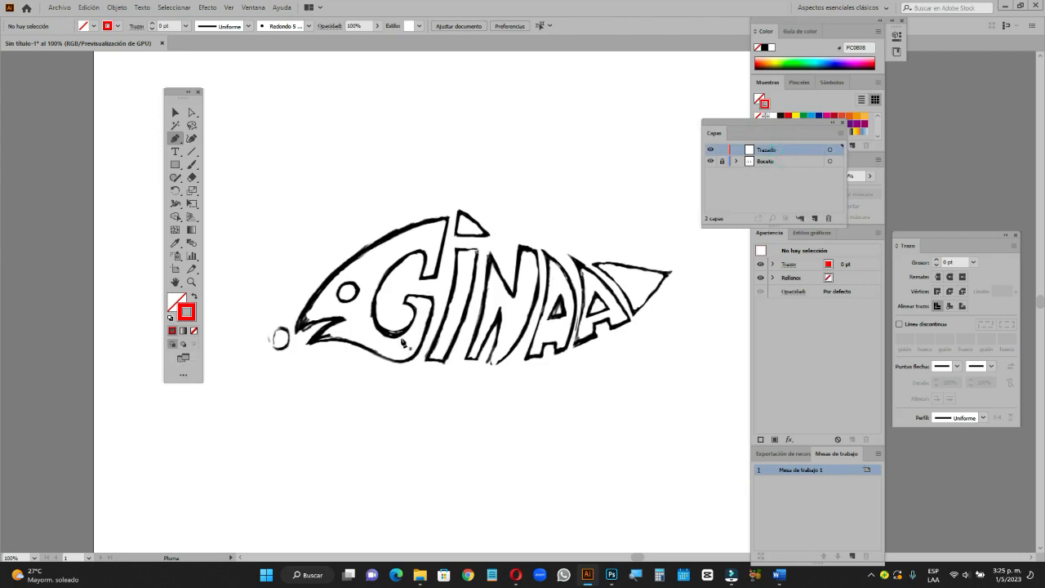
key("z")
left_click(460, 305)
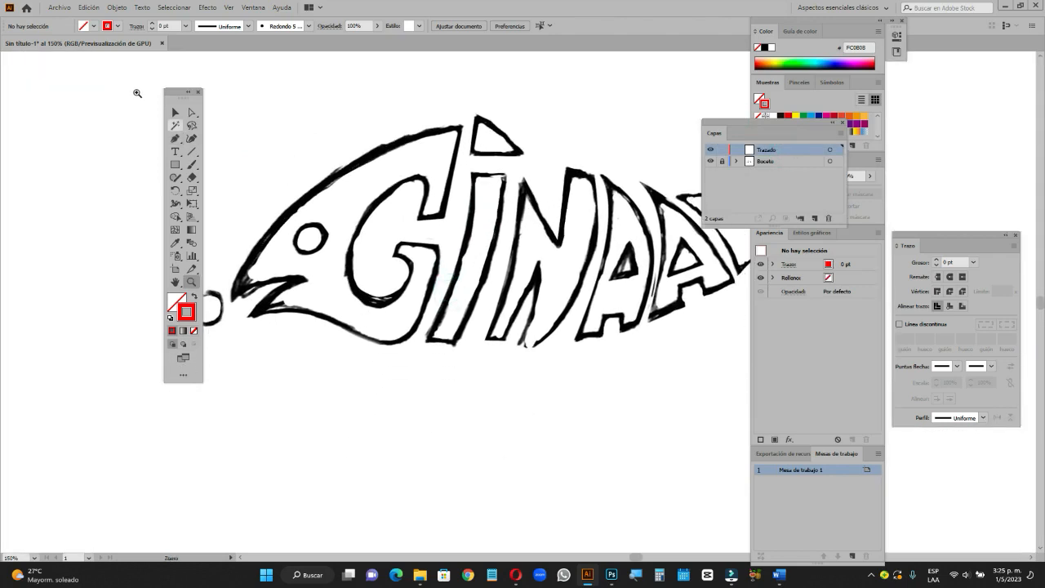
left_click_drag(173, 96, 120, 111)
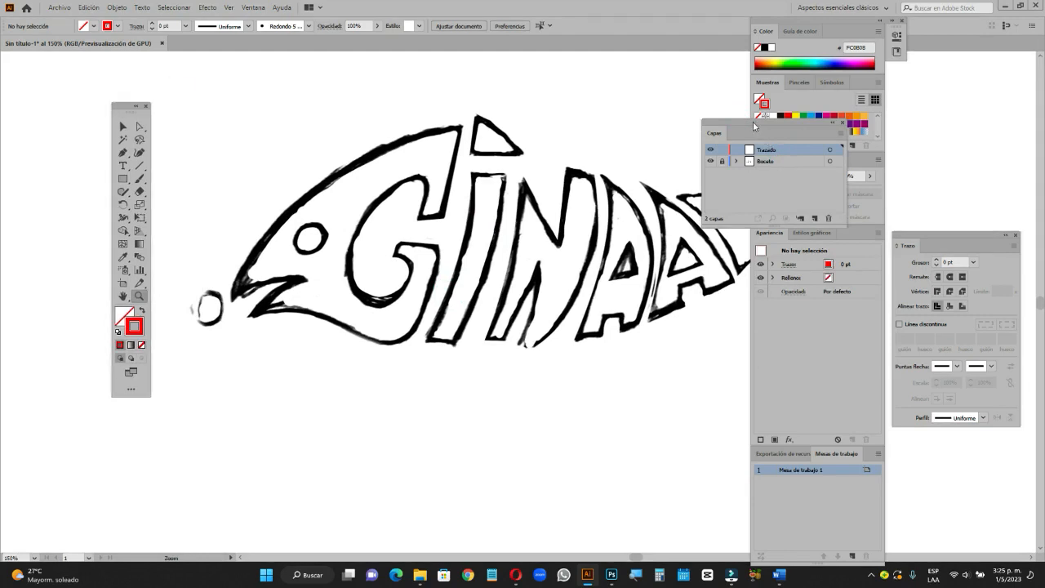
left_click_drag(754, 124, 619, 53)
left_click_drag(821, 22, 999, 96)
left_click_drag(581, 224, 577, 280)
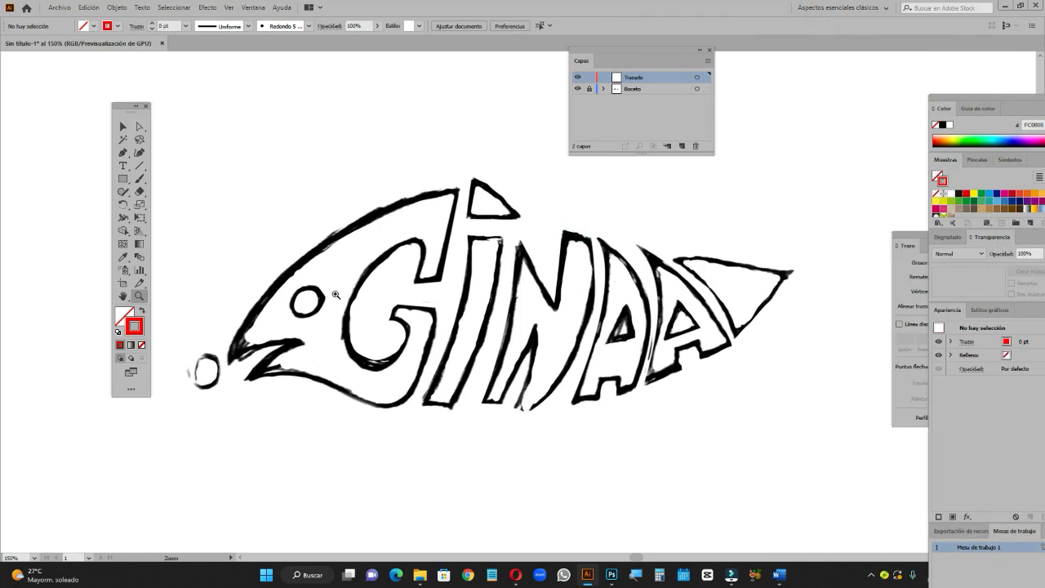
Trace the closed outline of the G-shaped fish head, following its back, inner curve, belly and mouth.
left_click_drag(402, 289, 414, 272)
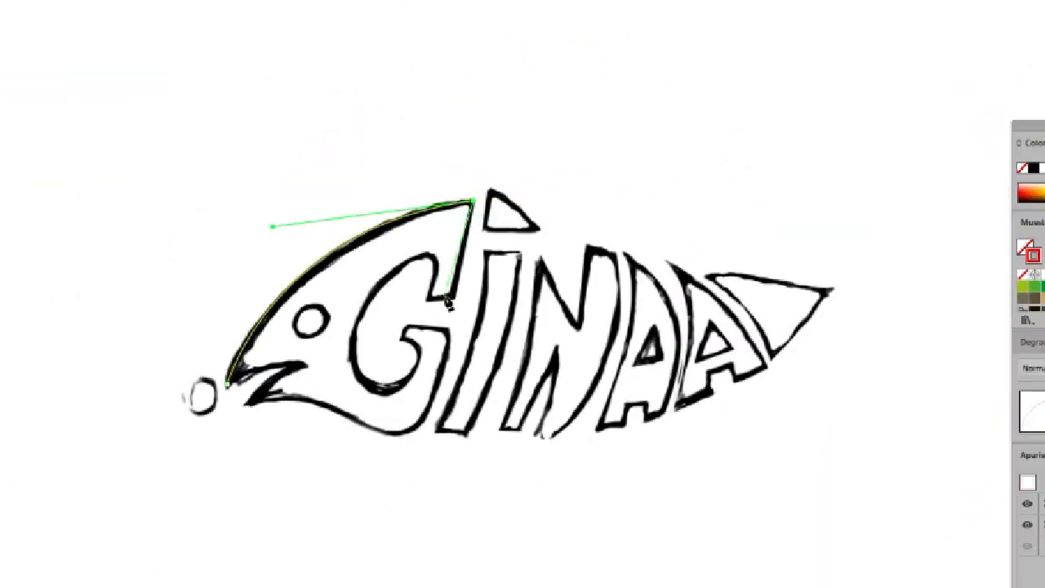
left_click(454, 297)
left_click(430, 300)
left_click_drag(420, 256, 399, 275)
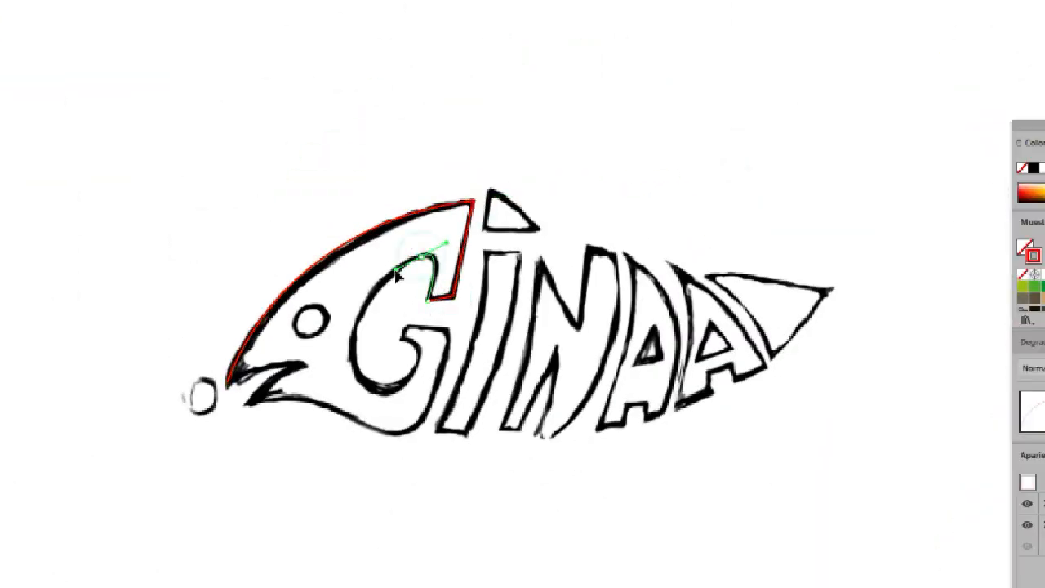
left_click_drag(356, 339, 411, 342)
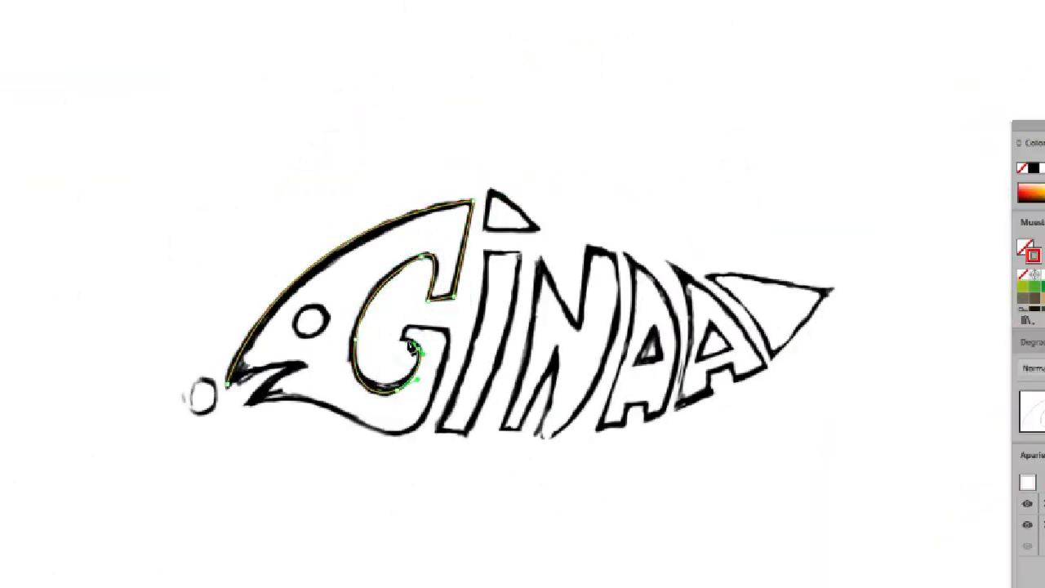
left_click(408, 326)
left_click(451, 317)
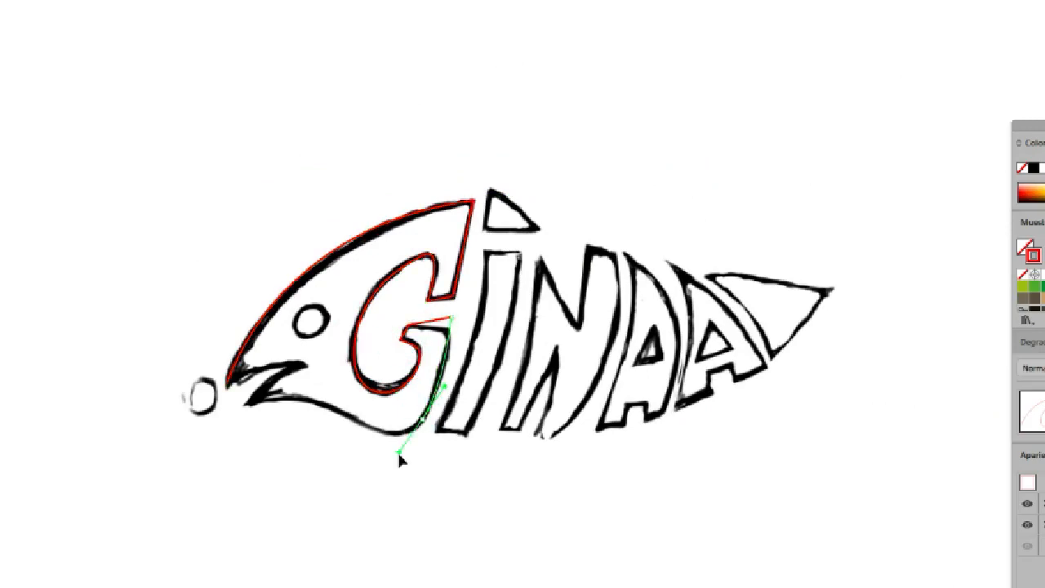
left_click(350, 415)
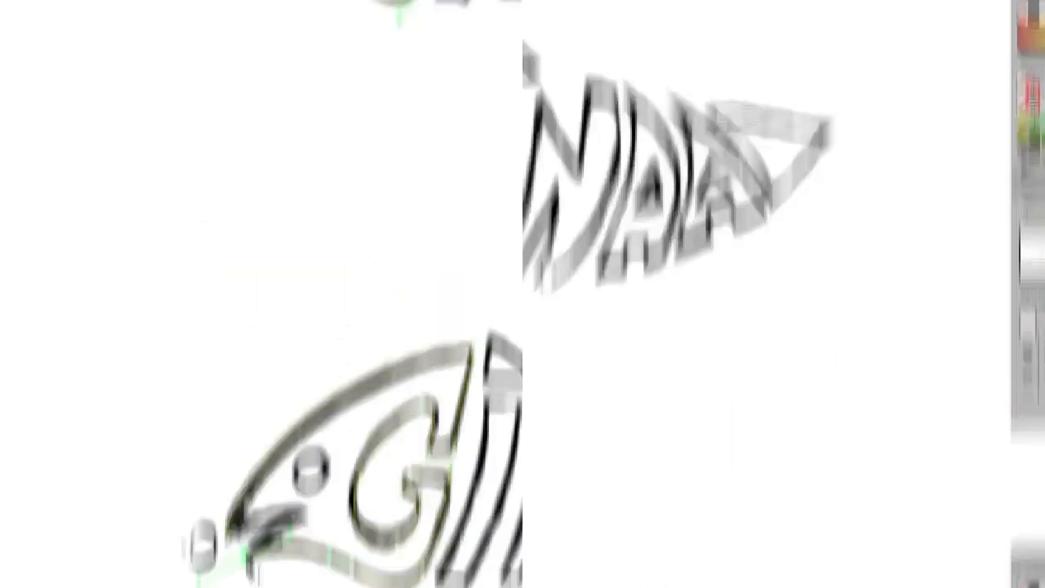
left_click_drag(306, 367, 338, 370)
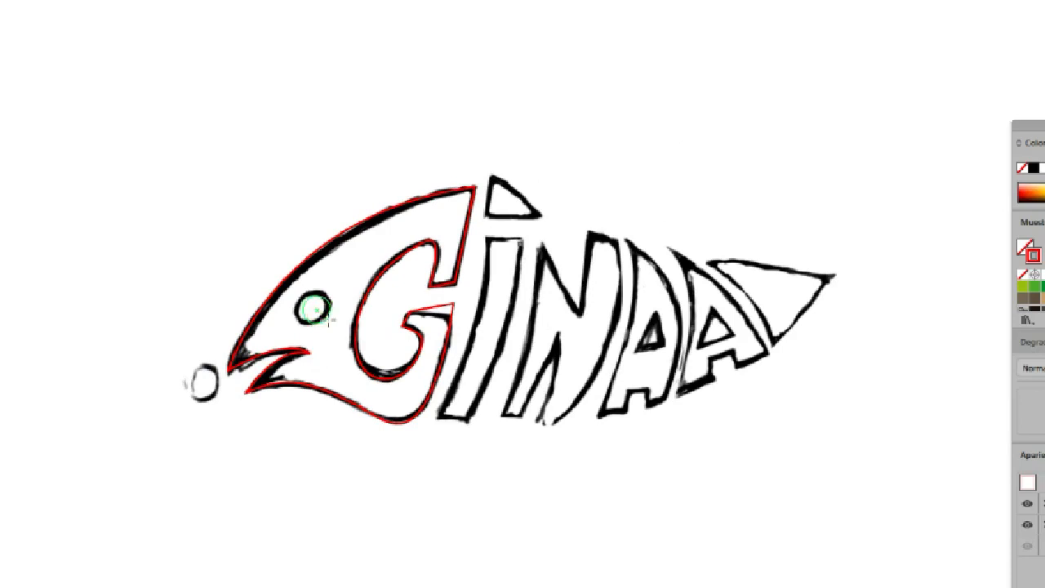
Draw one circle over the fish's eye and another over the bubble in front of its mouth.
left_click_drag(329, 321, 330, 322)
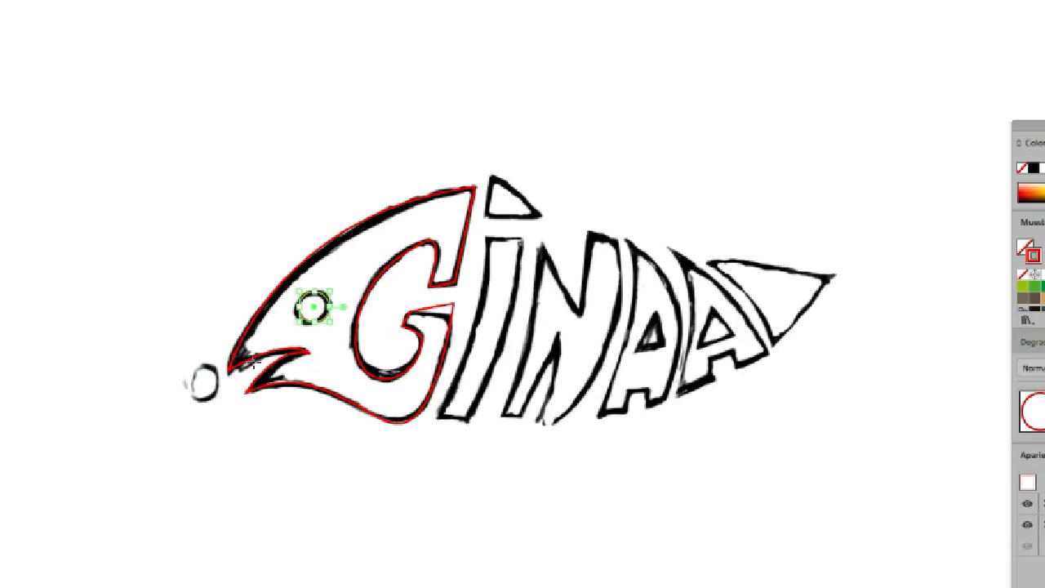
left_click_drag(189, 368, 219, 399)
left_click(640, 108, "ctrl")
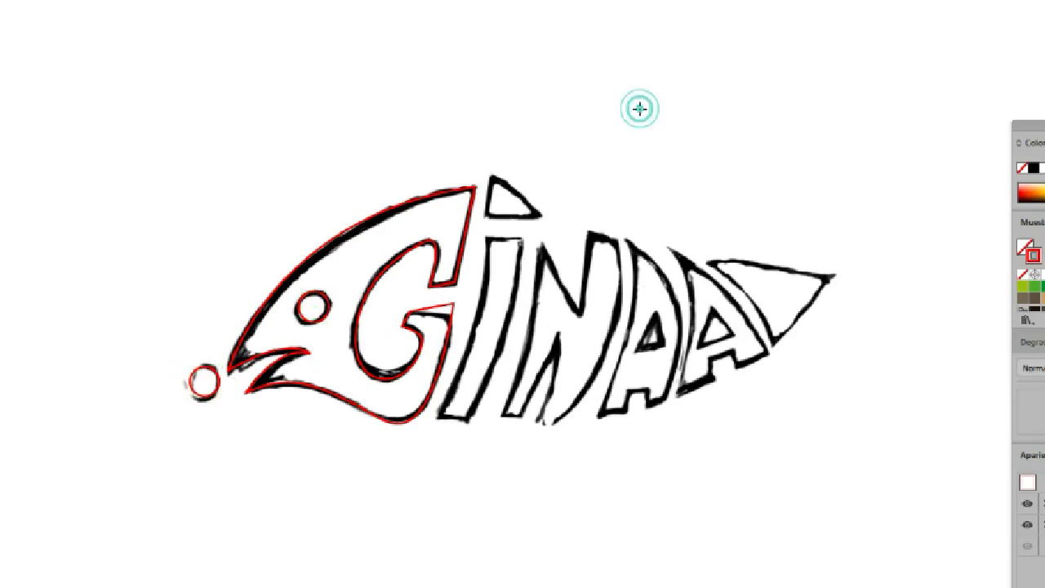
Trace the triangular dot of the letter i as a closed path.
left_click(488, 215)
left_click(493, 174)
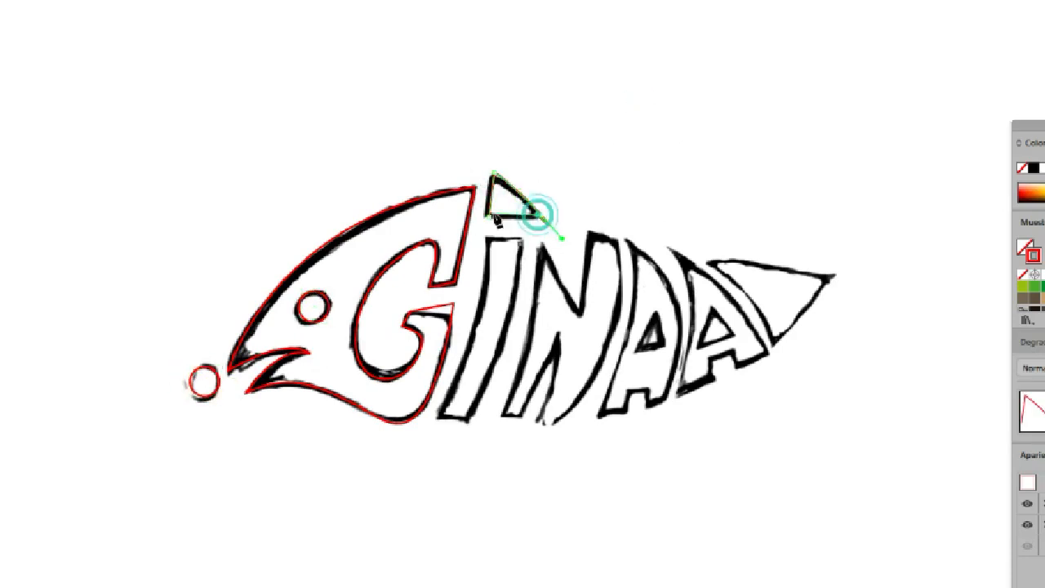
left_click_drag(539, 214, 562, 238)
left_click(488, 216)
left_click(649, 204, "ctrl")
Trace the slanted stem of the letter i as a closed path with curved long sides.
left_click(488, 238)
left_click(527, 239)
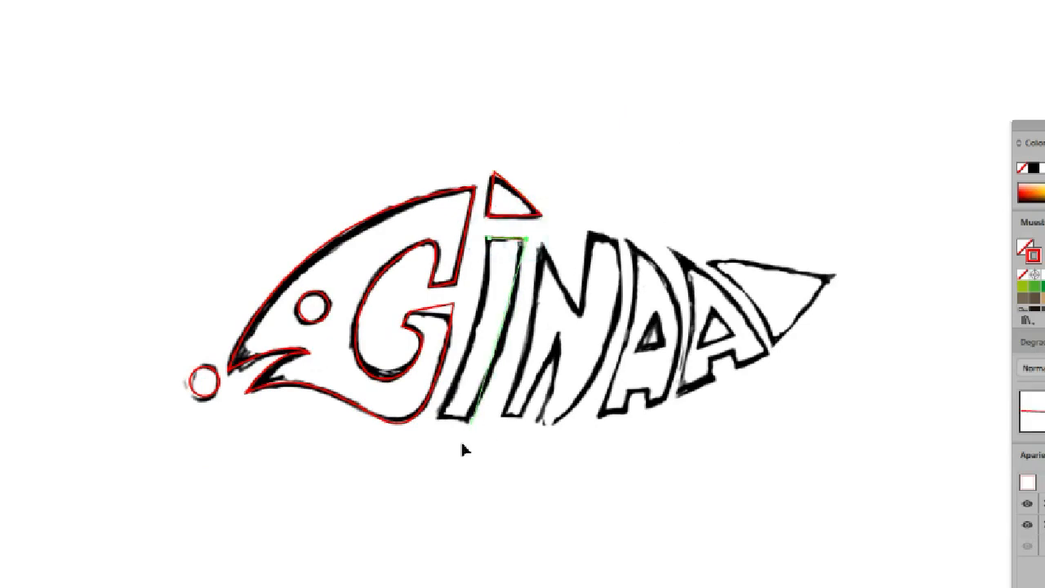
left_click_drag(471, 428, 434, 488)
left_click(471, 428)
left_click(437, 422)
left_click(489, 238)
left_click(495, 163, "ctrl")
Trace the outer edge of the N's first leg, its inner notch and the base of its second leg.
left_click(540, 242)
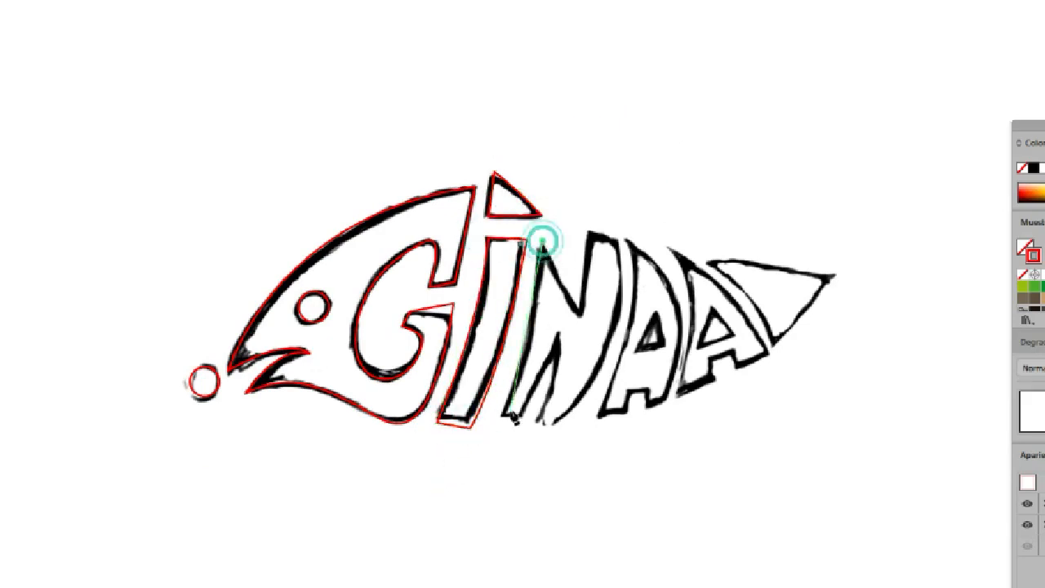
left_click_drag(503, 415, 479, 462)
left_click(503, 415)
left_click(527, 415)
left_click(559, 330)
left_click_drag(544, 416, 528, 449)
left_click(544, 416)
left_click(560, 417)
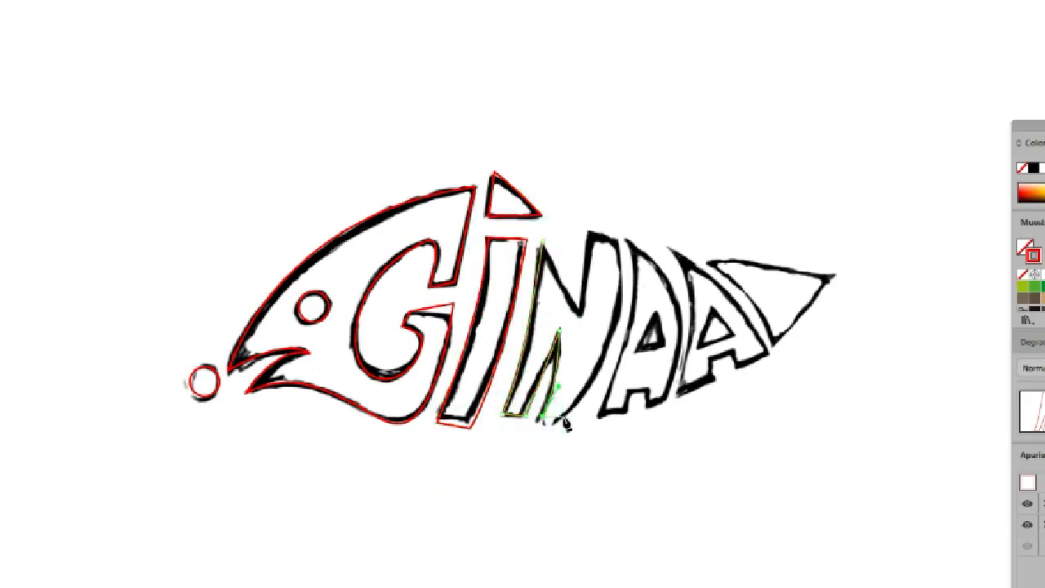
left_click_drag(620, 238, 611, 55)
left_click(620, 238)
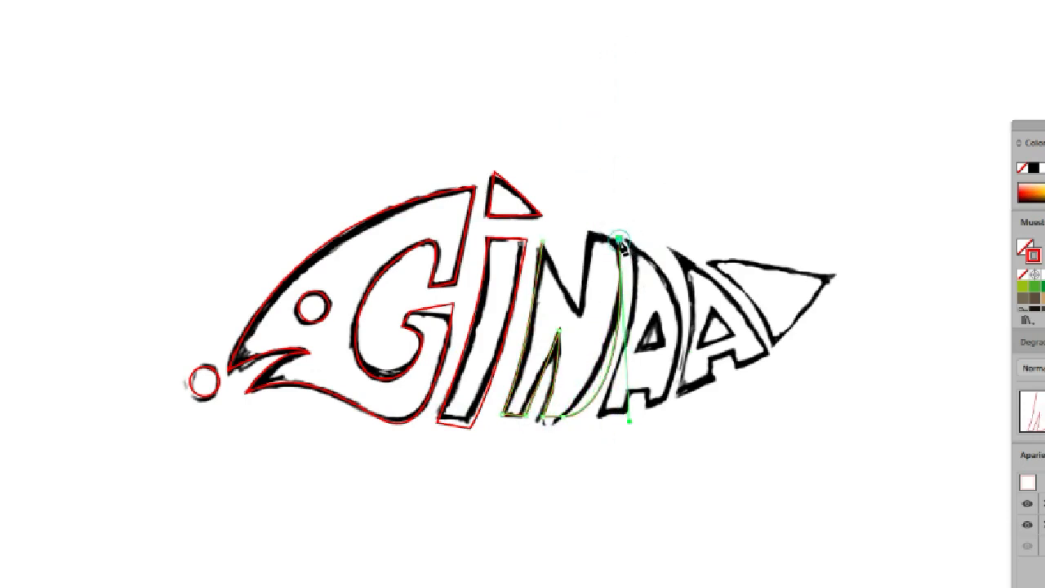
left_click(587, 233)
left_click_drag(579, 314, 571, 340)
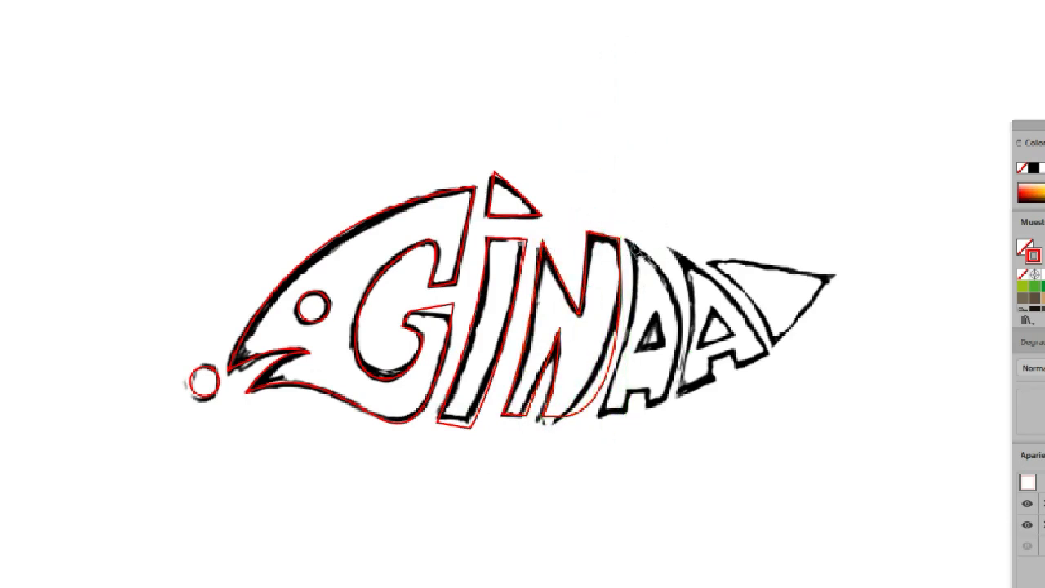
key("ctrl+z")
key("ctrl+z")
key("ctrl+z")
key("ctrl+z")
Trace the curved outer edge of the N's second leg and close the letter's outline along its top.
left_click_drag(615, 238, 614, 83)
left_click(615, 238)
left_click(589, 231)
left_click(541, 243)
left_click(637, 184, "ctrl")
Trace the outer contour of the first A as a closed path, including the notch between its legs.
left_click(628, 242)
left_click_drag(600, 415, 545, 519)
left_click(600, 415)
left_click(624, 413)
left_click(632, 385)
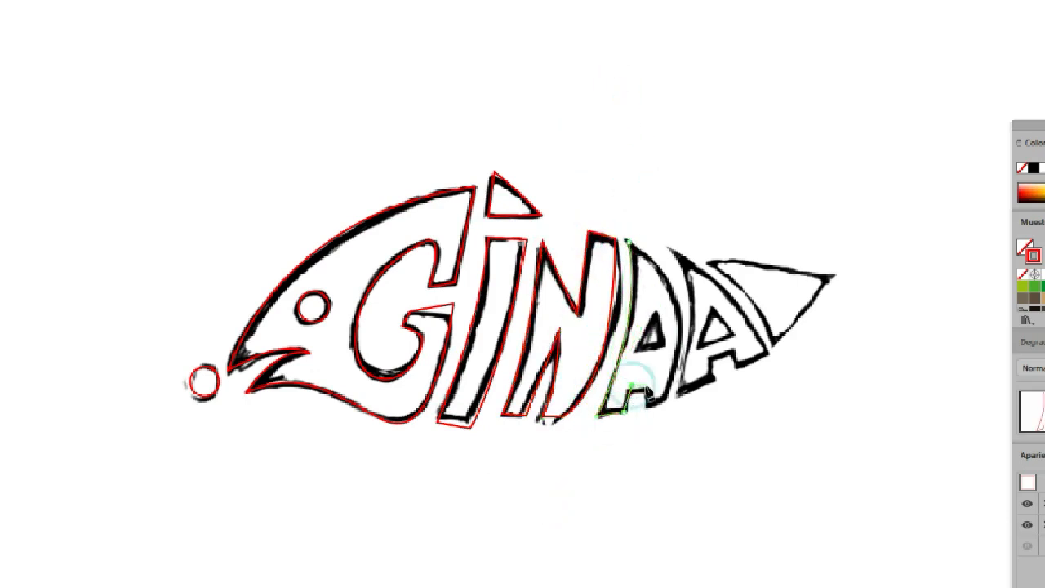
left_click(650, 384)
left_click(643, 409)
left_click_drag(667, 402, 719, 235)
left_click_drag(628, 242, 553, 209)
left_click(723, 151, "ctrl")
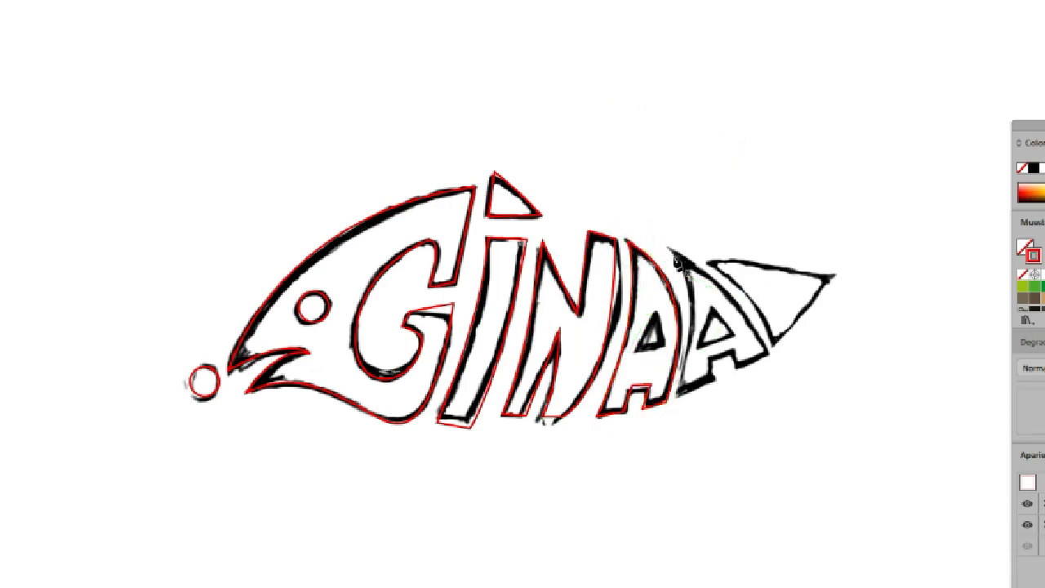
Trace the outer contour of the second A as a closed path with its curved sides and leg notch.
left_click(673, 249)
left_click_drag(682, 394, 652, 483)
left_click(682, 393)
left_click(707, 382)
left_click(712, 360)
left_click(733, 353)
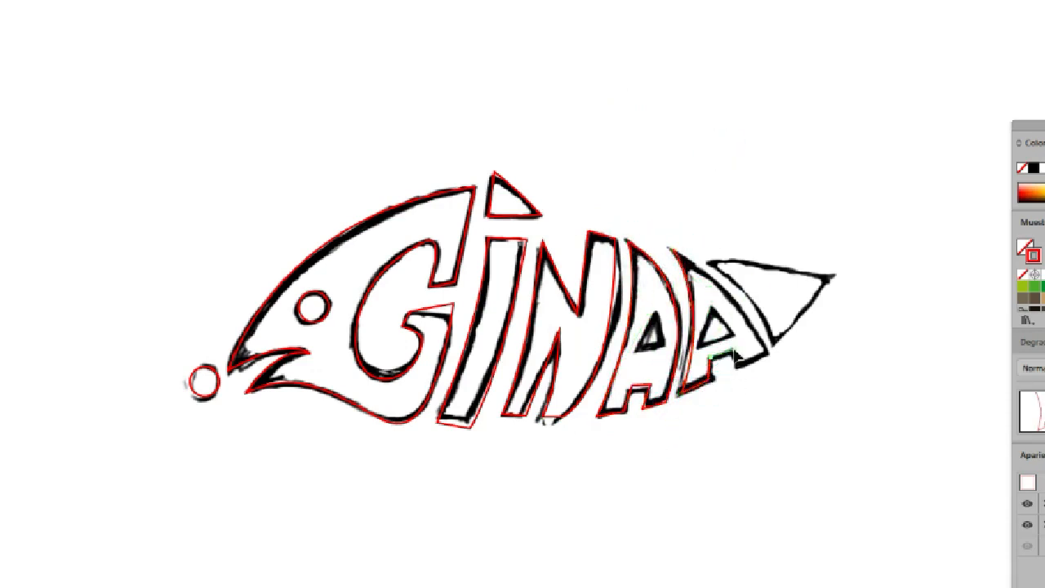
left_click(737, 364)
left_click(765, 353)
left_click_drag(673, 249, 644, 251)
Trace the fish's triangular tail as a closed path with a curved edge beside the last A.
left_click(711, 261)
left_click_drag(774, 341, 784, 375)
left_click(830, 276)
left_click(710, 262)
left_click(663, 260, "ctrl")
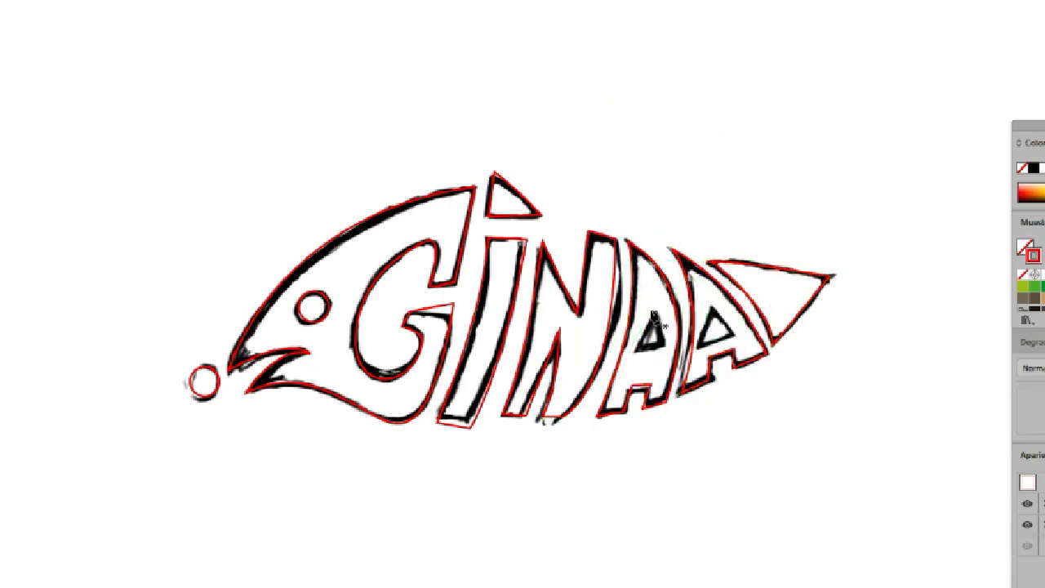
Trace the triangular inner openings of both A letters as separate closed paths.
left_click(651, 307)
left_click(637, 352)
left_click(666, 347)
left_click(651, 307)
left_click(714, 179, "ctrl")
left_click(710, 305)
left_click(702, 346)
left_click(731, 336)
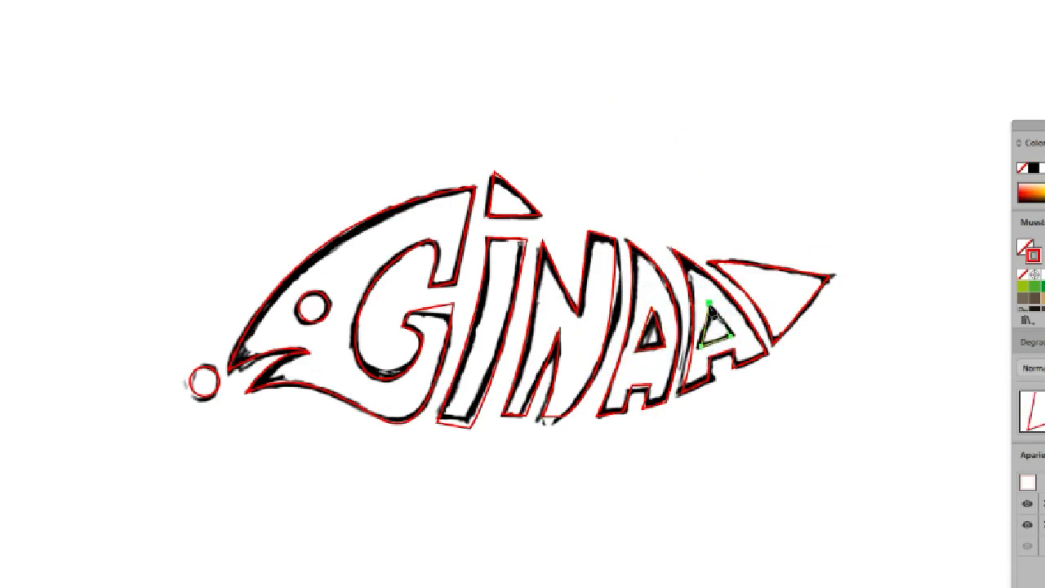
left_click(710, 306)
left_click(749, 178, "ctrl")
Swap fill and stroke on all traced shapes, giving them a red fill and no stroke.
key("ctrl+a")
key("shift+x")
left_click(880, 402)
Make a compound path from each A and its inner triangle to cut out the letter openings.
left_click(658, 402)
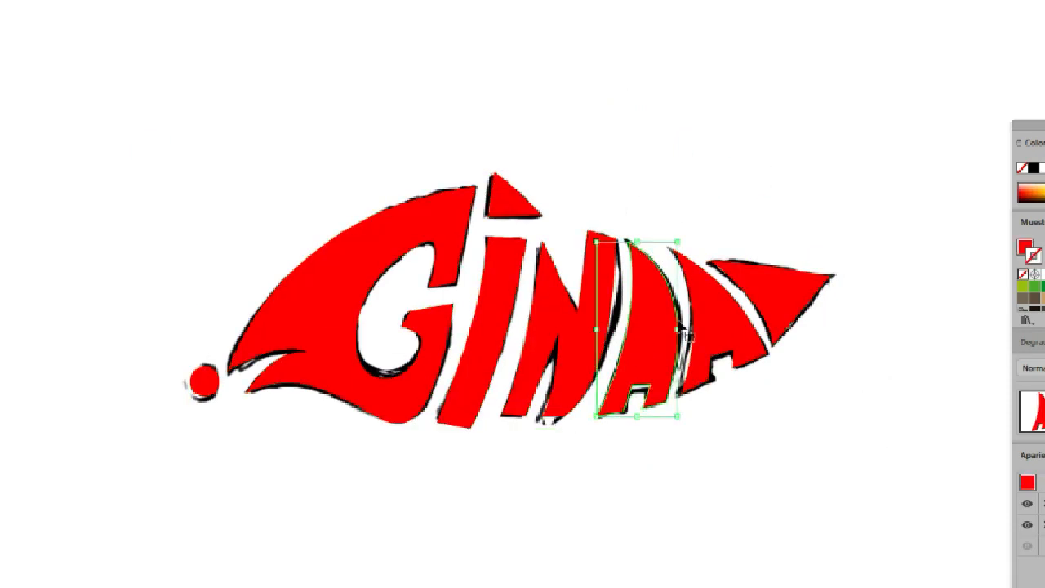
mouse_move(650, 225)
left_mouse_down()
mouse_move(651, 378)
mouse_move(699, 377)
left_mouse_up()
key("ctrl+8")
key("ctrl+8")
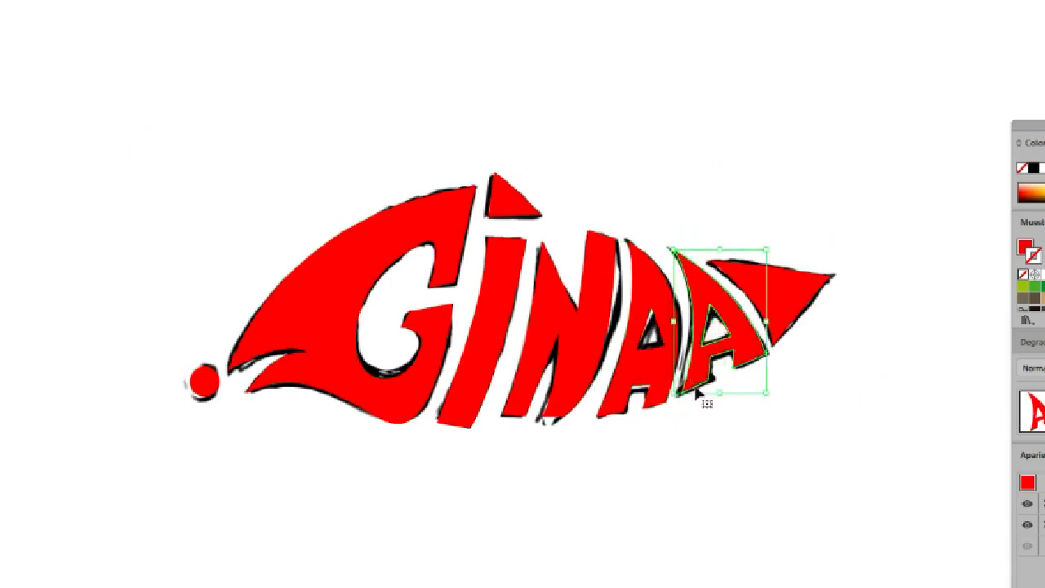
left_click(767, 462)
Make a compound path from the G-shaped fish head and its eye circle to cut out the eye.
key("ctrl+shift+w")
key("ctrl+shift+w")
left_click(287, 228)
key("a")
left_click(296, 351)
key("v")
left_click_drag(299, 158, 352, 439)
key("ctrl+8")
left_click(770, 74)
key("ctrl+shift+w")
left_click(764, 253)
key("ctrl+minus")
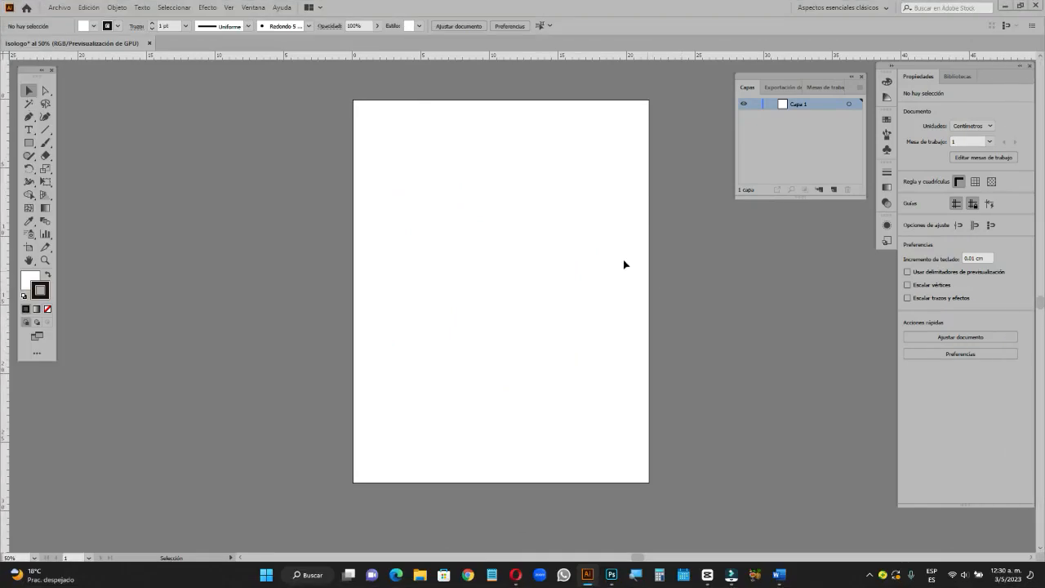
Place the Boceto Pescado image as a linked file on the artboard, about 21.7 cm wide.
left_click(59, 8)
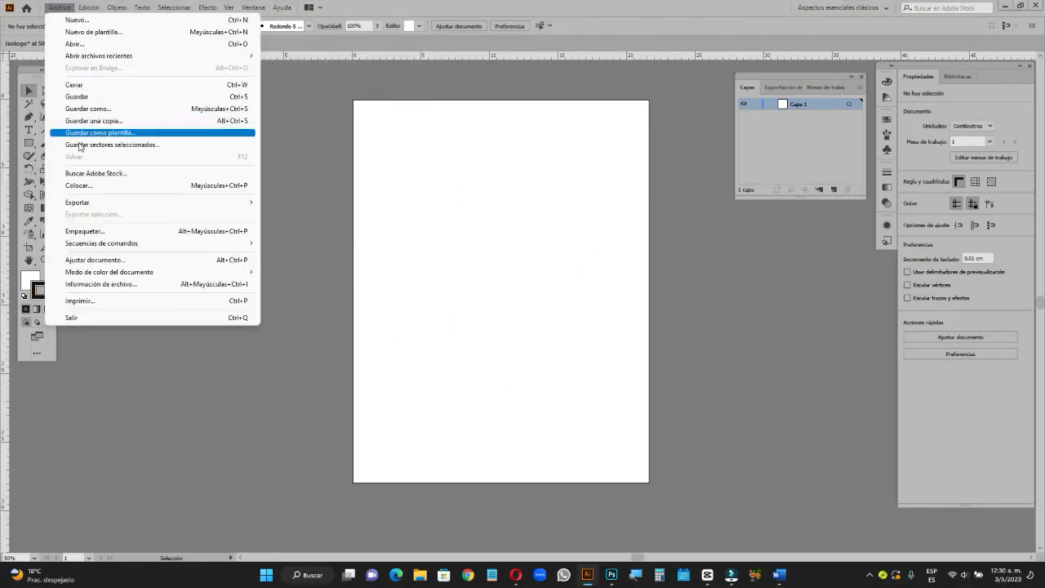
left_click(114, 187)
left_click(300, 132)
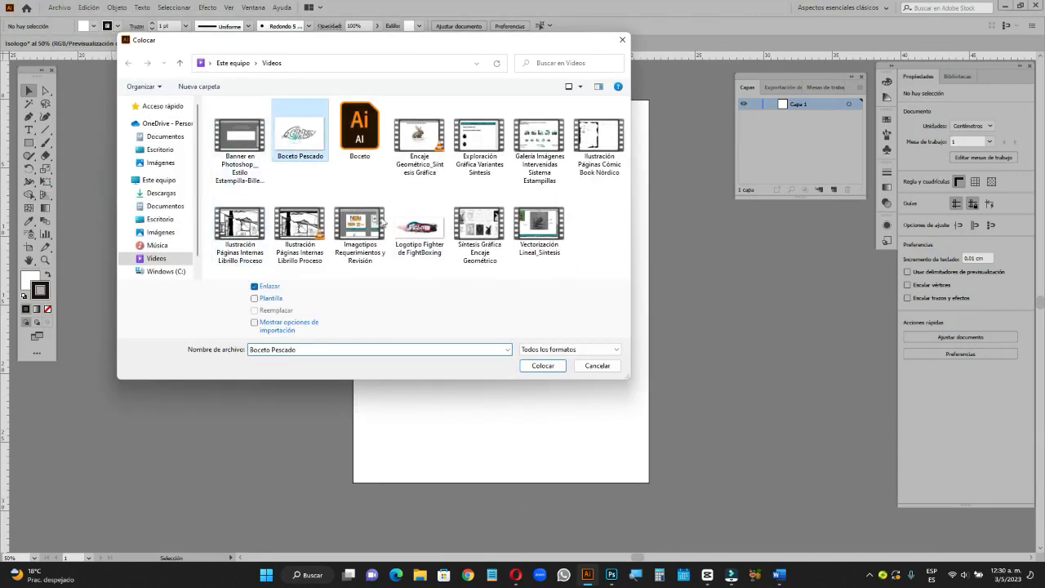
left_click(543, 365)
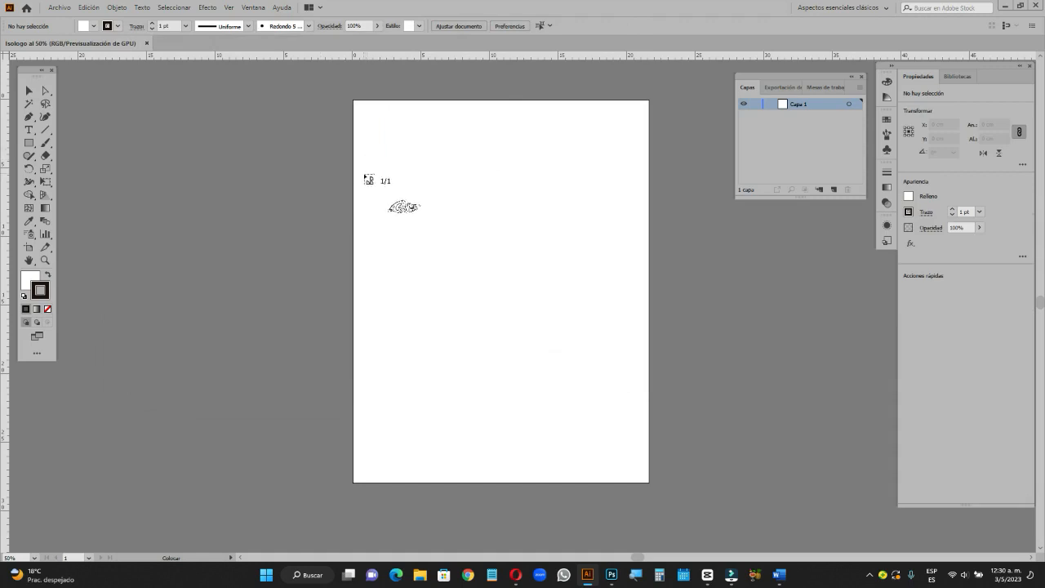
left_click_drag(367, 172, 666, 426)
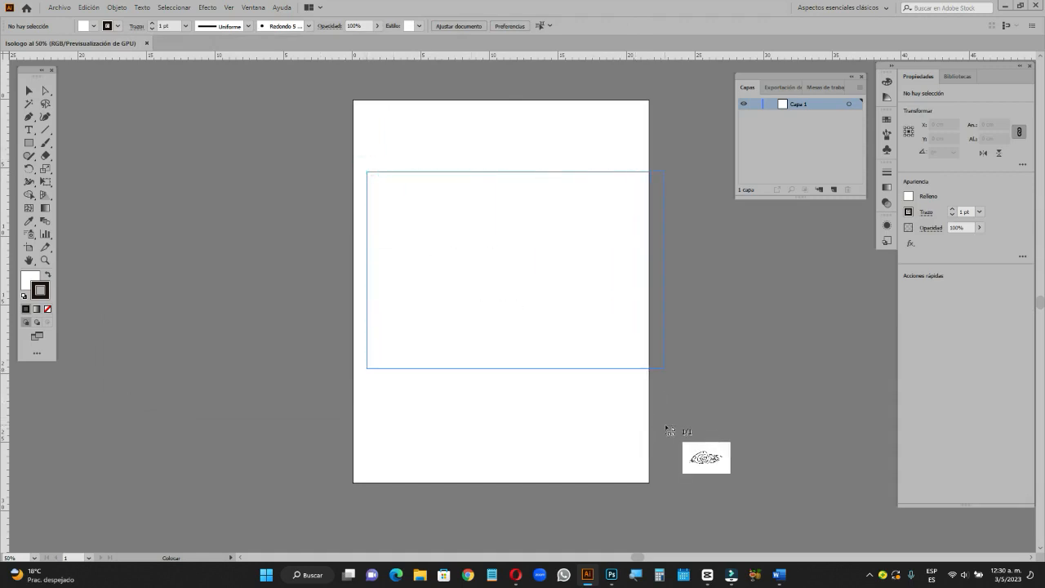
left_click_drag(666, 428, 666, 428)
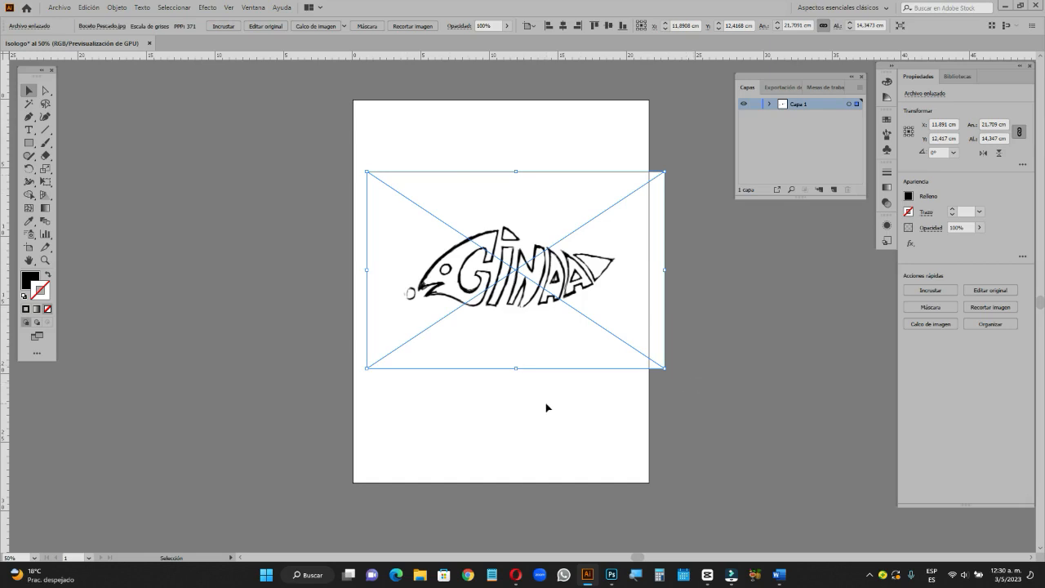
left_click(285, 272)
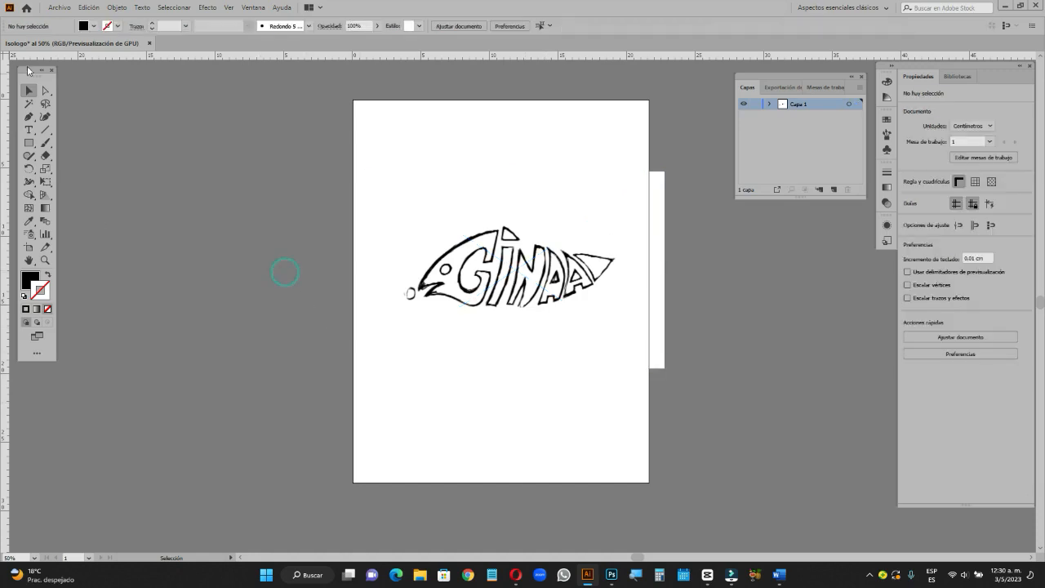
Change the artboard to landscape orientation and move the placed fish sketch to about its centre.
left_click_drag(28, 68, 266, 107)
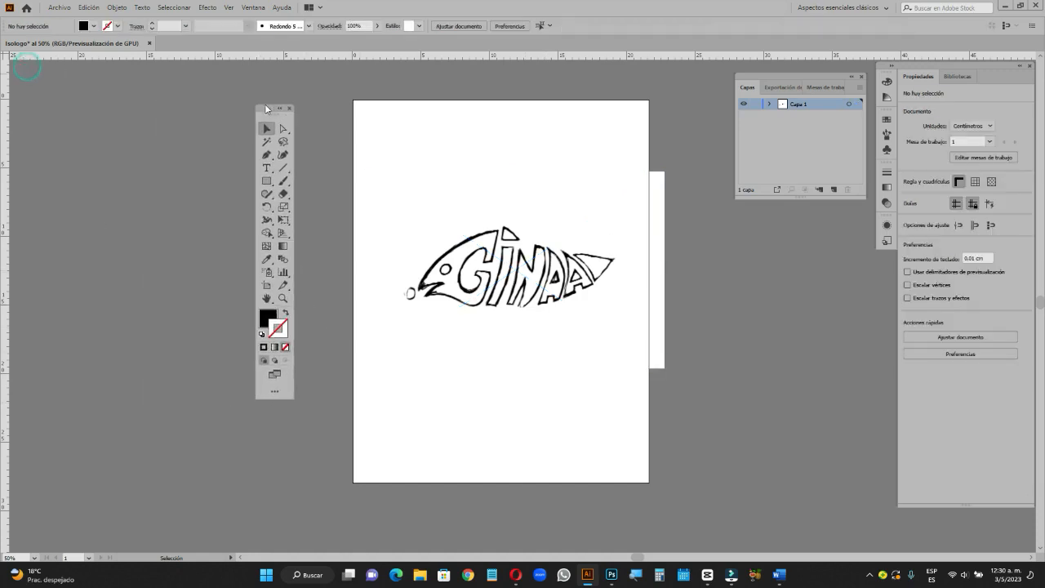
left_click(266, 286)
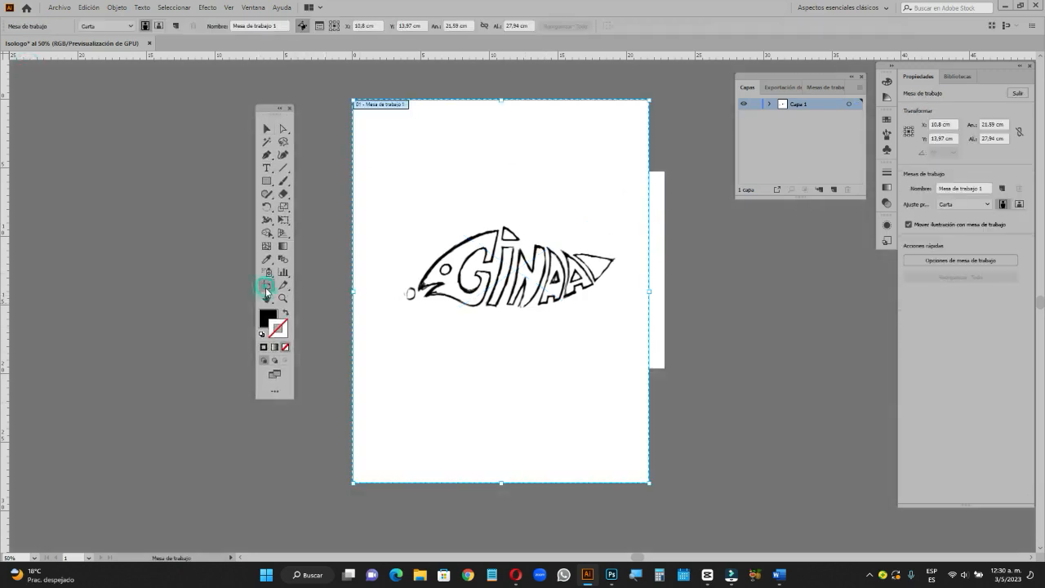
left_click(160, 26)
left_click(266, 129)
left_click_drag(271, 108, 236, 111)
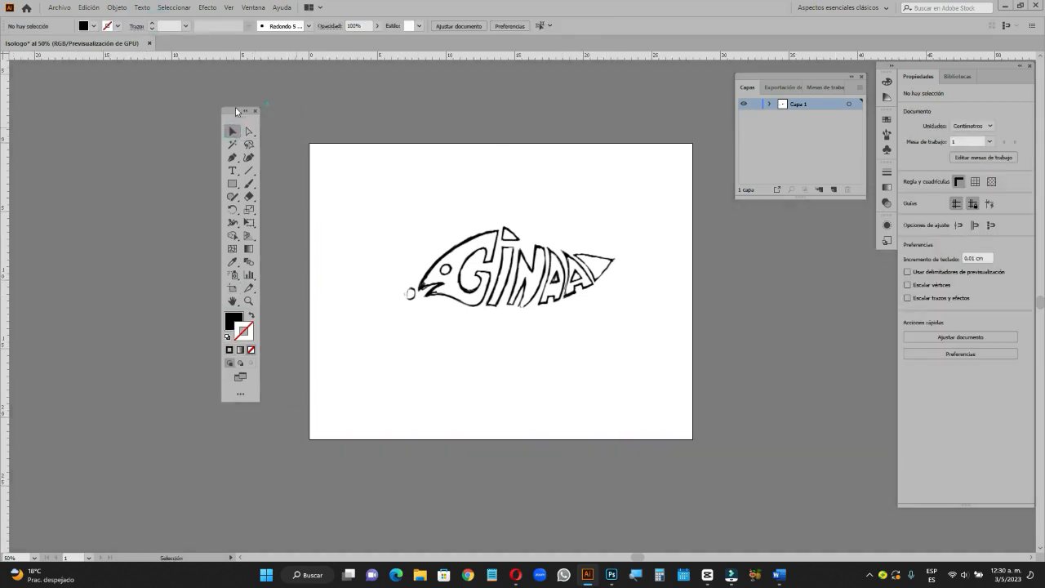
left_click_drag(541, 274, 530, 293)
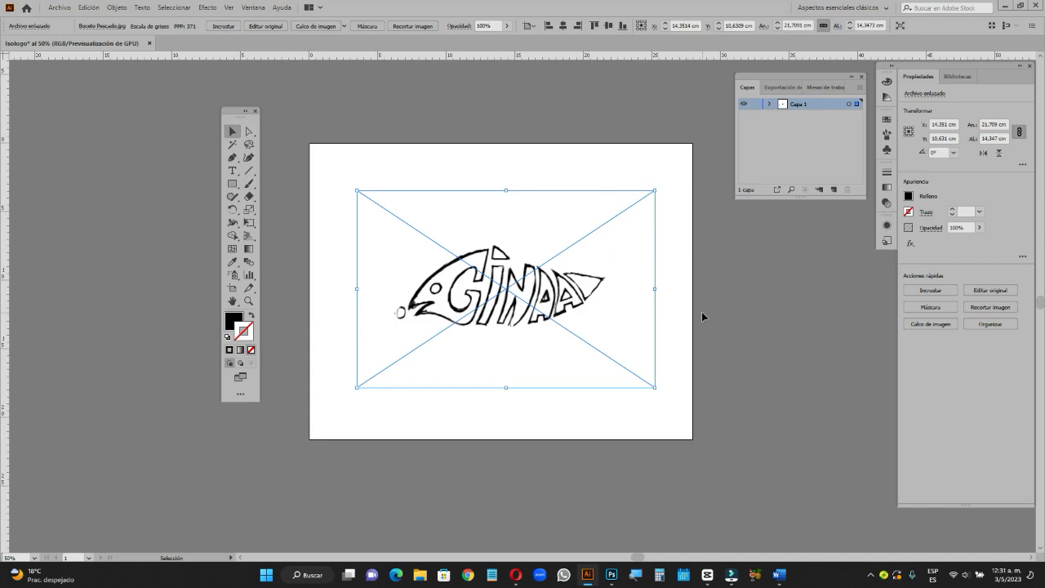
Embed the linked fish sketch in the document and lock its layer, Capa 1.
left_click(223, 26)
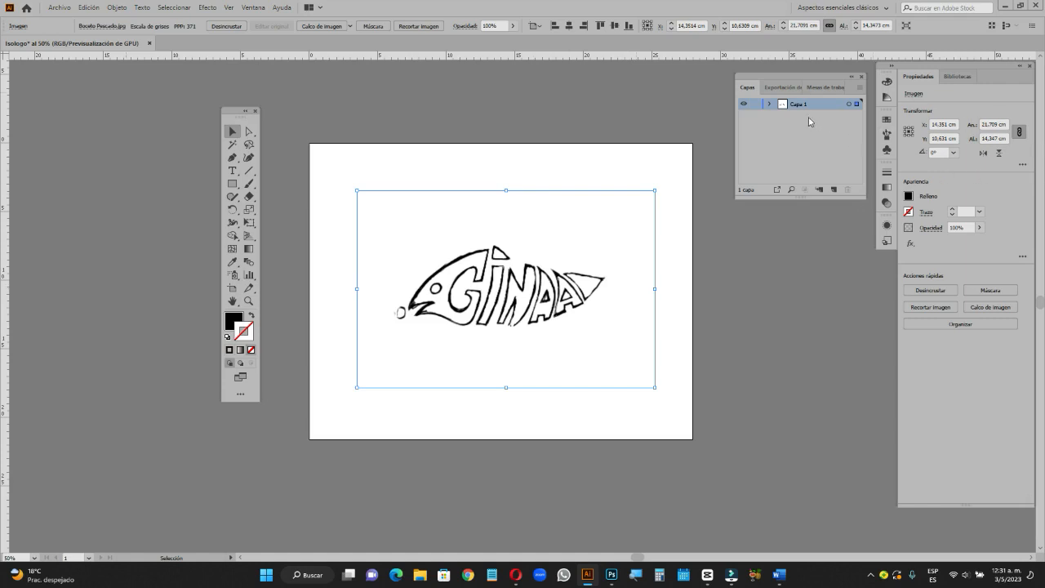
left_click(755, 105)
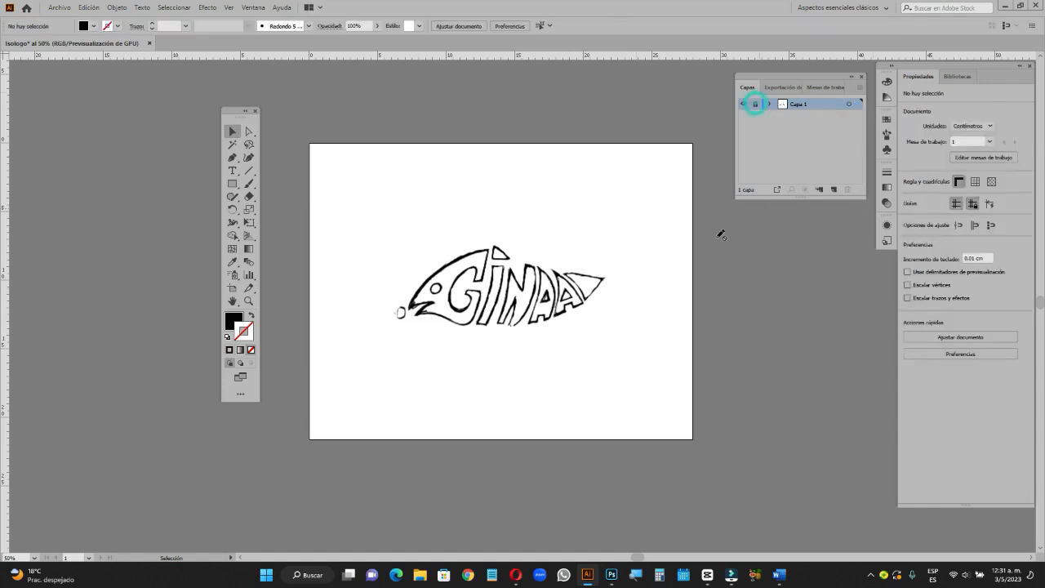
left_click(539, 317)
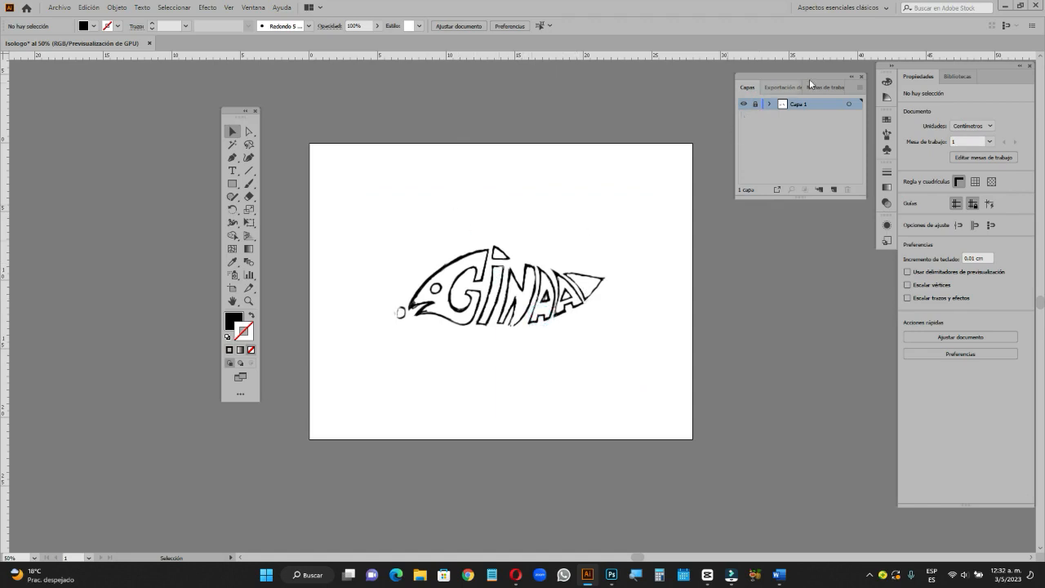
Create a new layer above the locked sketch layer for the tracing.
left_click_drag(811, 78, 736, 121)
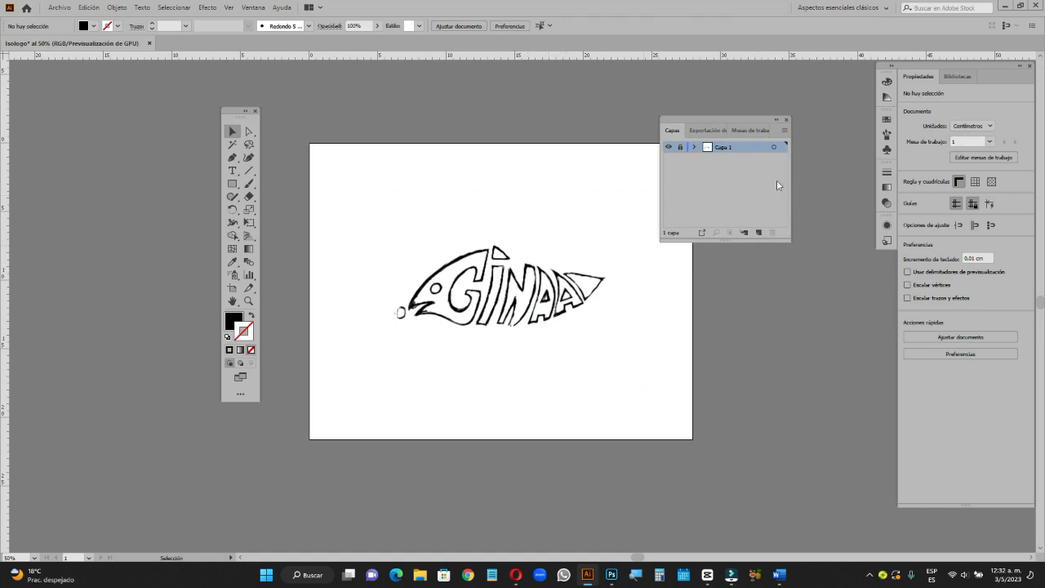
left_click(758, 235)
key("z")
left_click(518, 290)
key("space")
mouse_move(559, 304)
left_mouse_down()
mouse_move(583, 309)
mouse_move(573, 280)
mouse_move(572, 316)
left_mouse_up()
left_click(563, 321)
key("space")
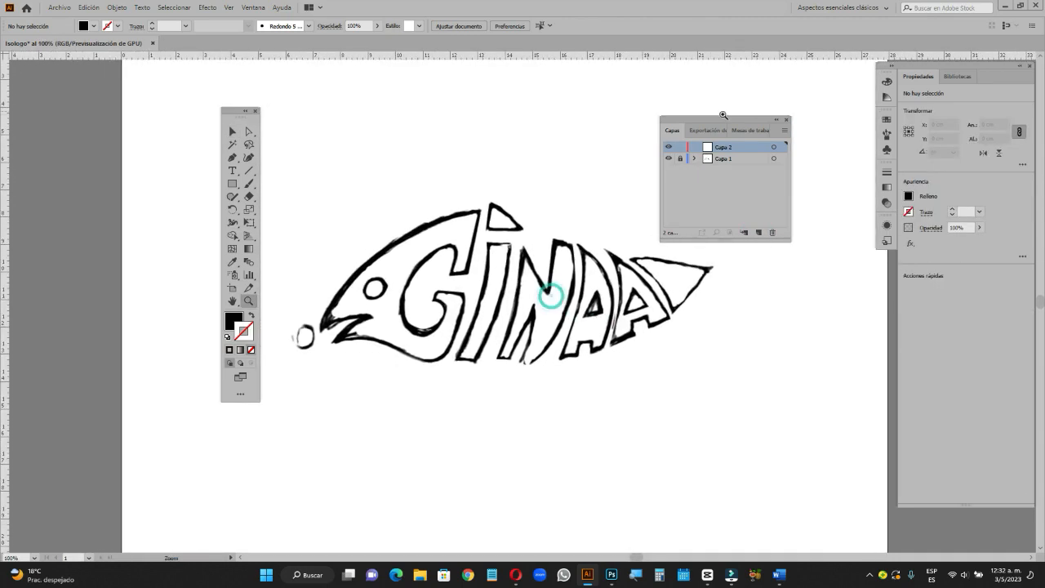
Set up the Pen tool with no fill and a red F91010 stroke.
left_click_drag(722, 120, 780, 100)
left_click_drag(236, 115, 223, 103)
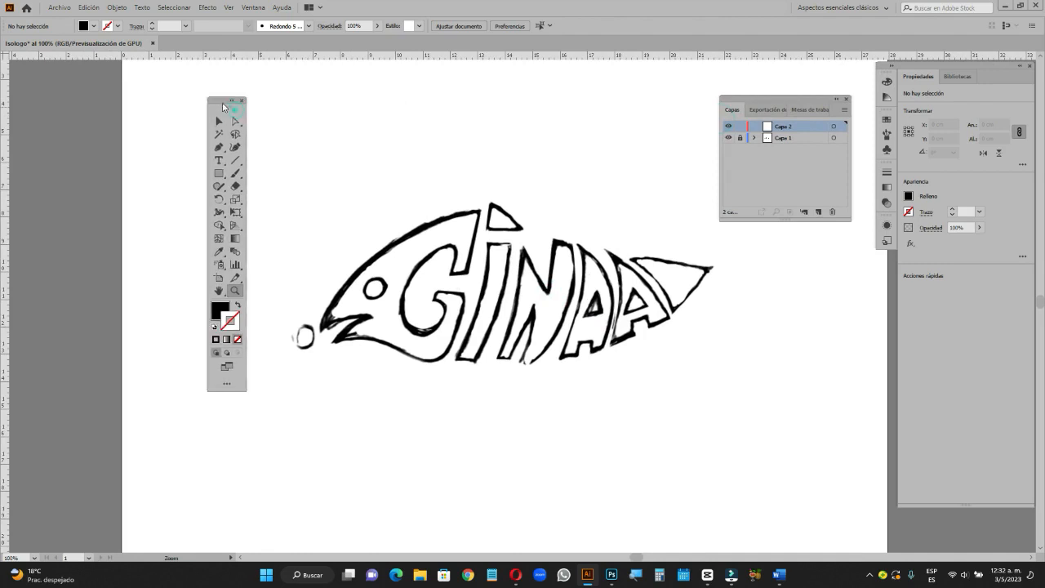
left_click(218, 147)
left_click(236, 305)
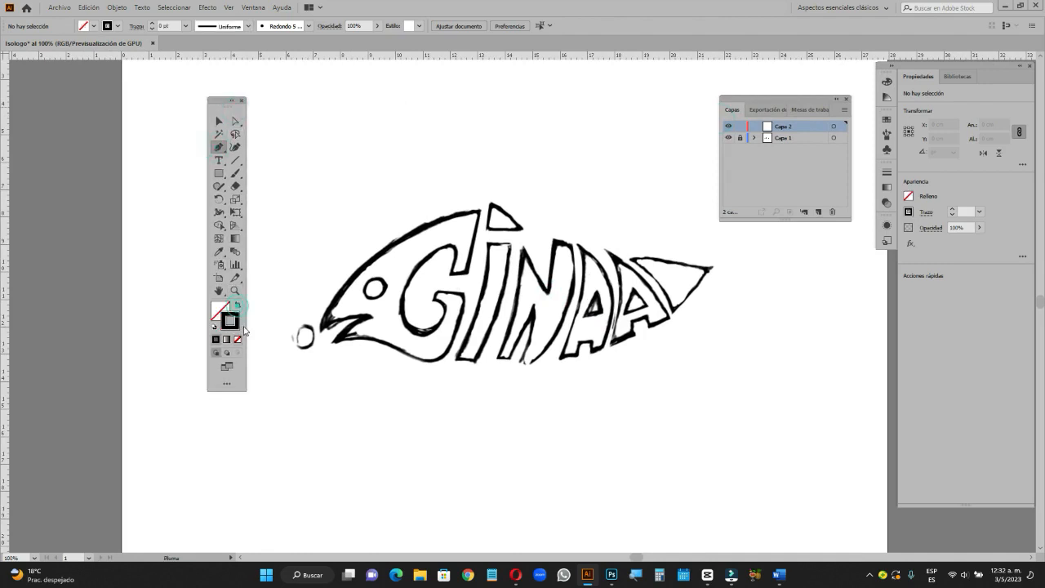
double_click(232, 321)
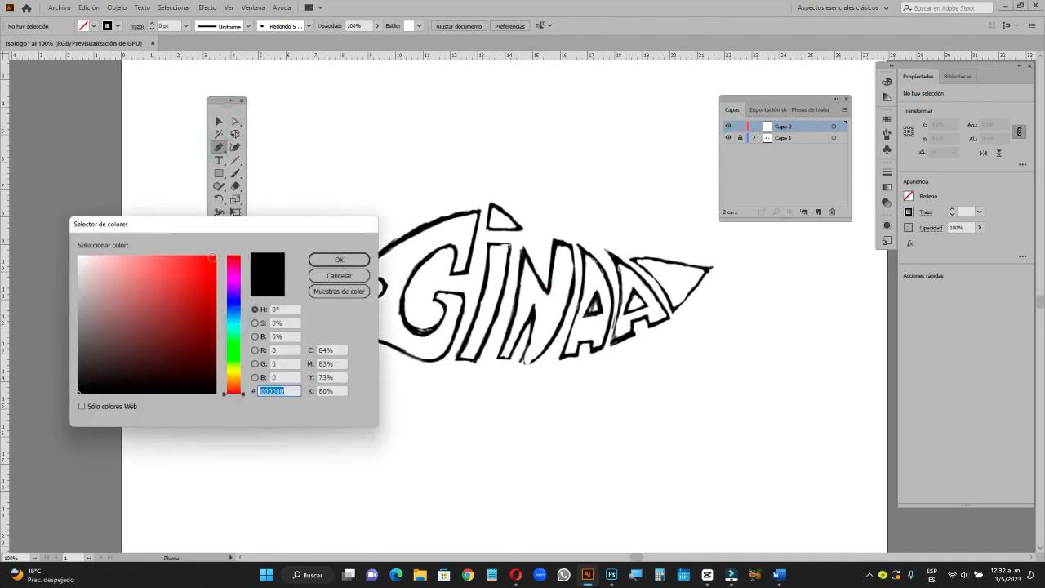
left_click(207, 258)
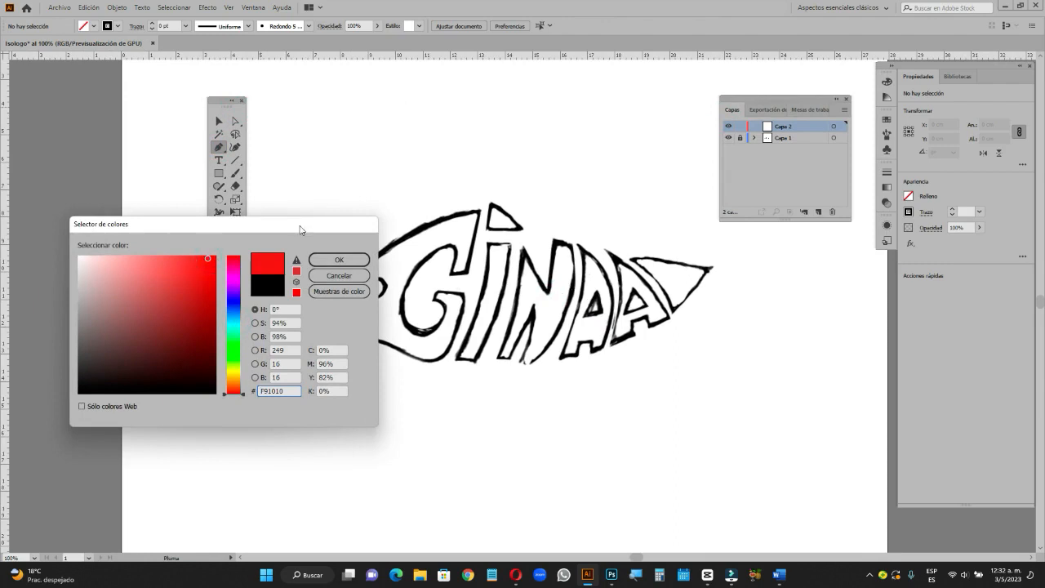
left_click_drag(301, 227, 294, 105)
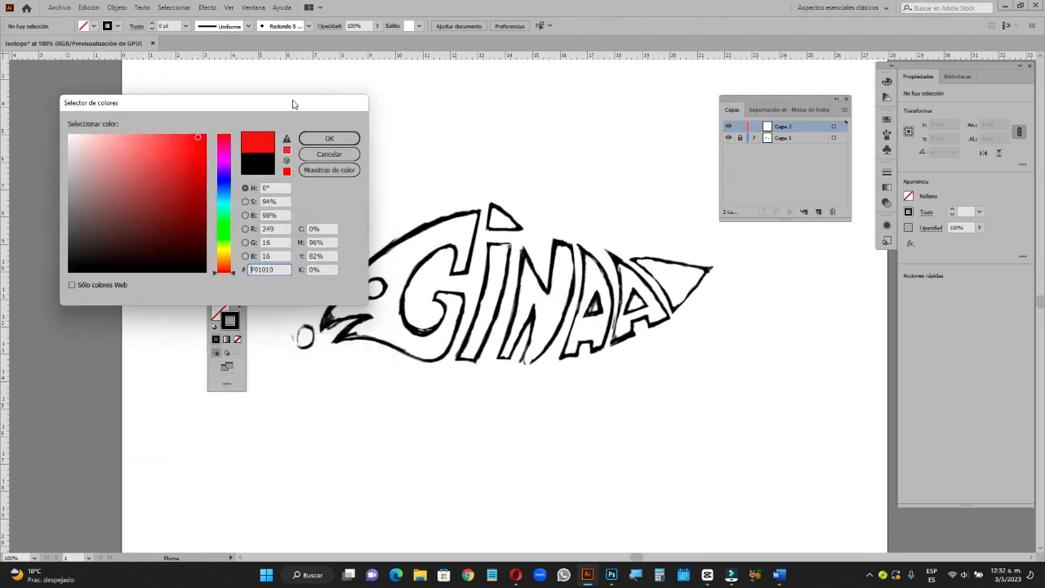
left_click(329, 140)
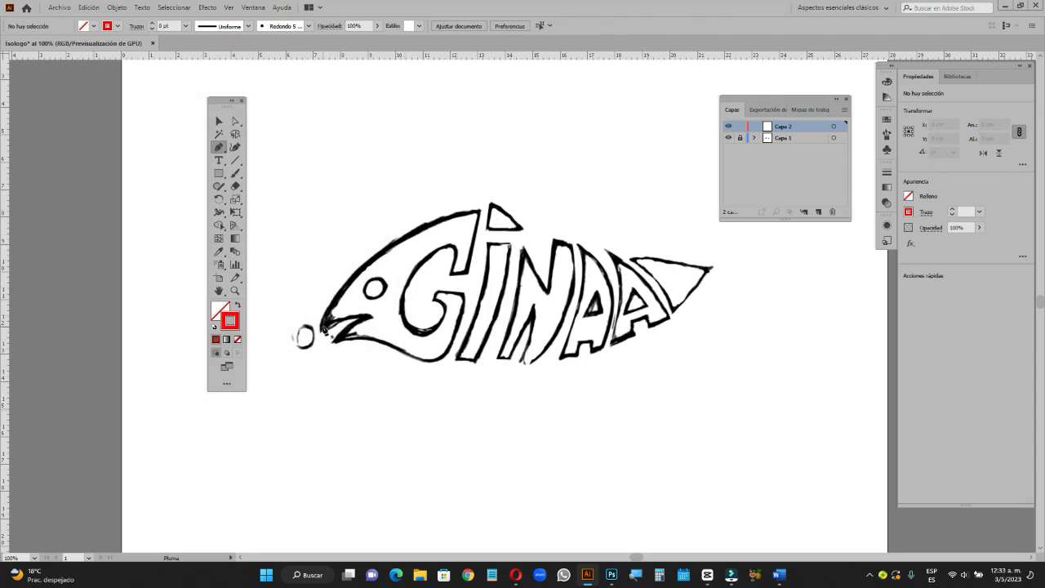
Trace the fish's curved back from the mouth tip to the G's upper corner and down its straight edge with the Pen tool.
left_click_drag(323, 330, 367, 420)
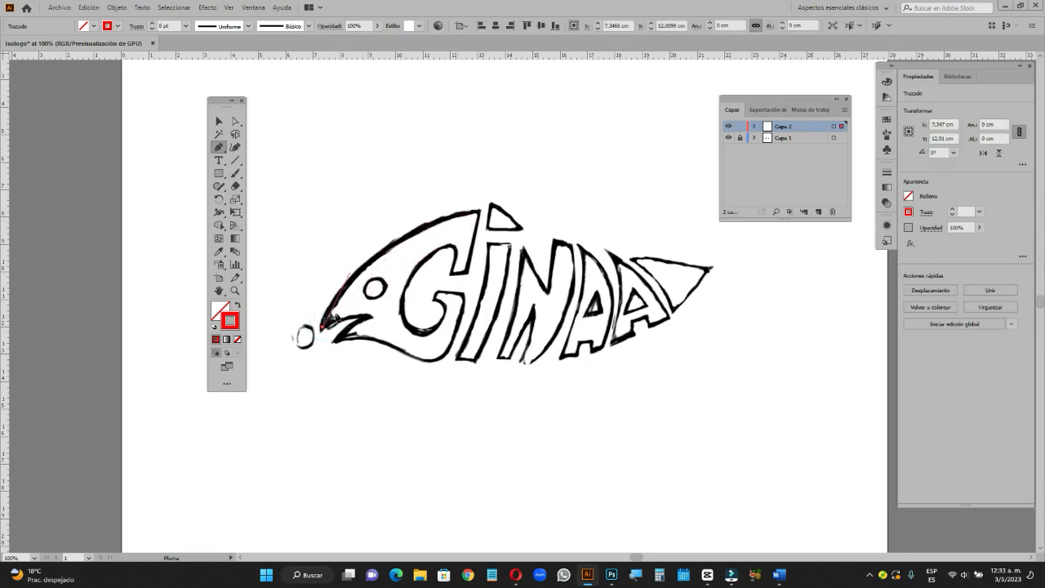
left_click(481, 211)
left_click_drag(483, 214, 604, 201)
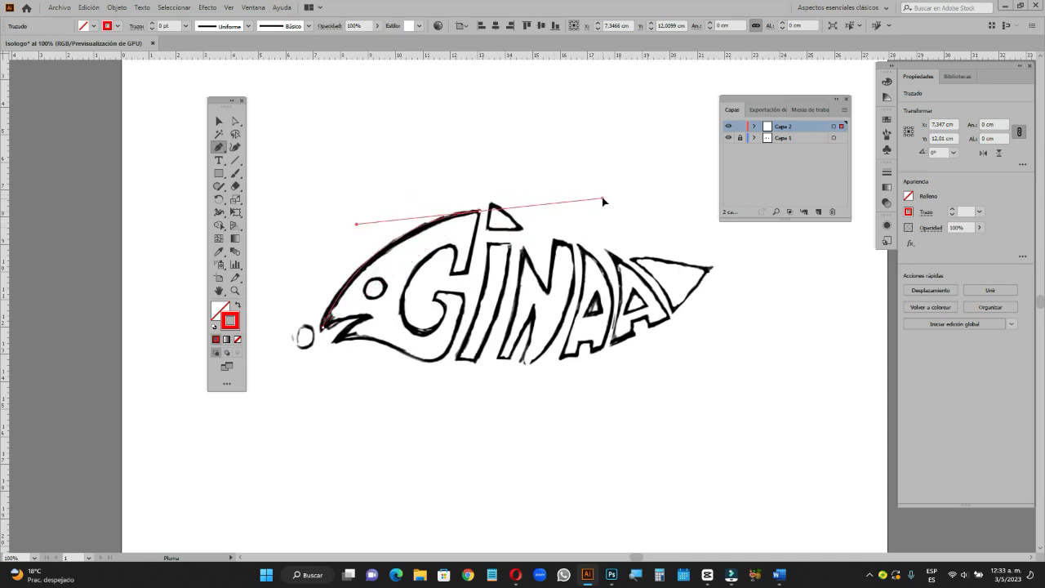
left_click_drag(603, 202, 604, 202)
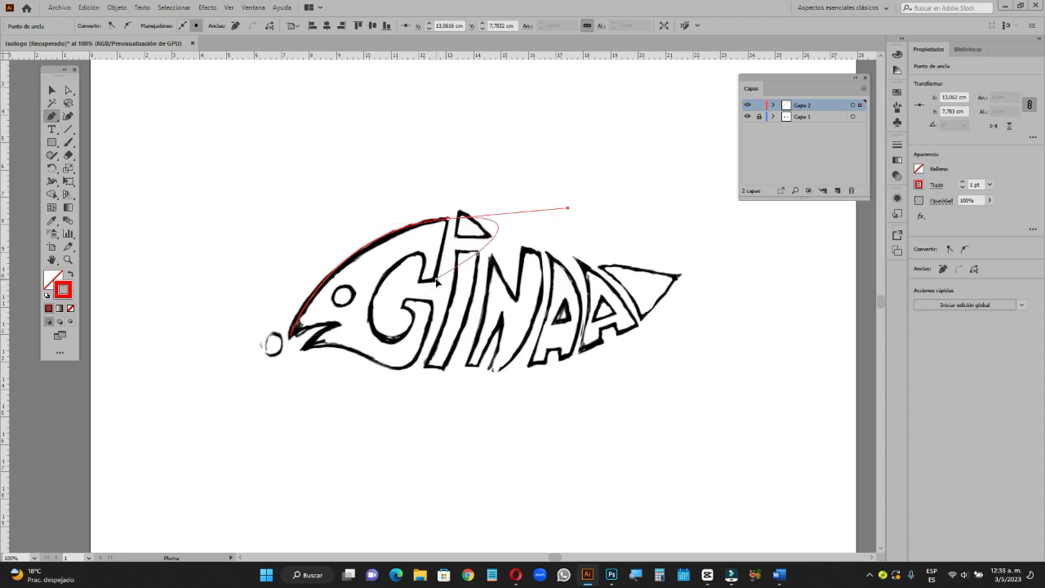
left_click_drag(437, 279, 460, 300)
key("ctrl+z")
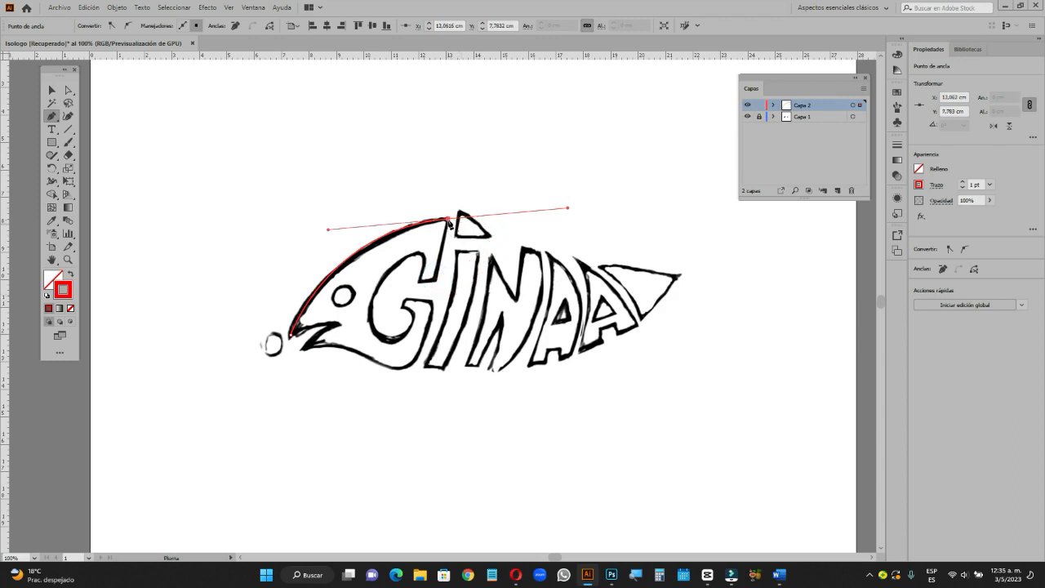
left_click_drag(449, 221, 439, 282)
left_click(436, 281)
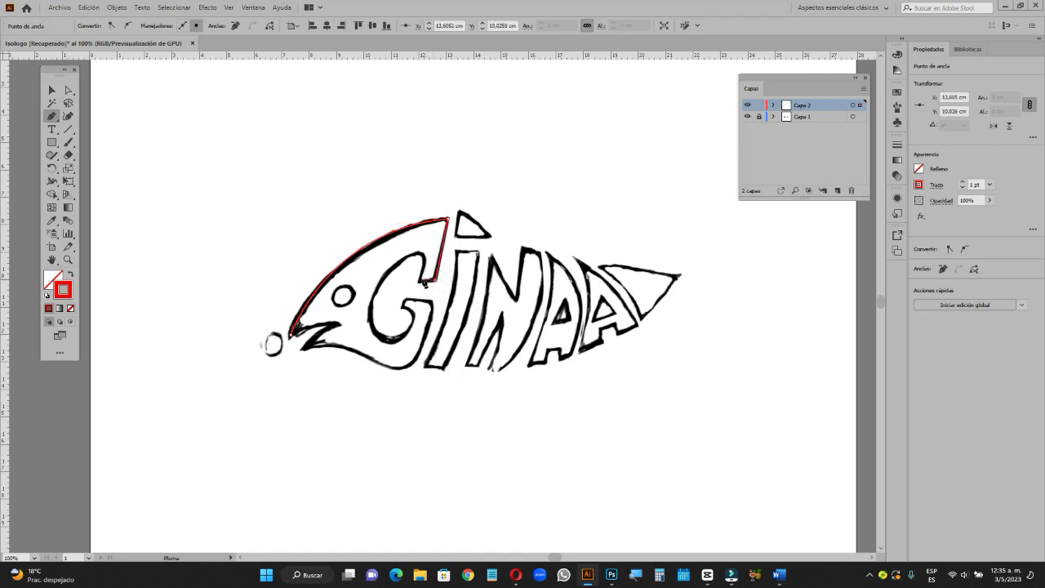
Continue the path around the G's inner curve and crossbar, and down to its lower end.
left_click(418, 280)
left_click_drag(402, 263, 367, 288)
left_click_drag(379, 338, 391, 347)
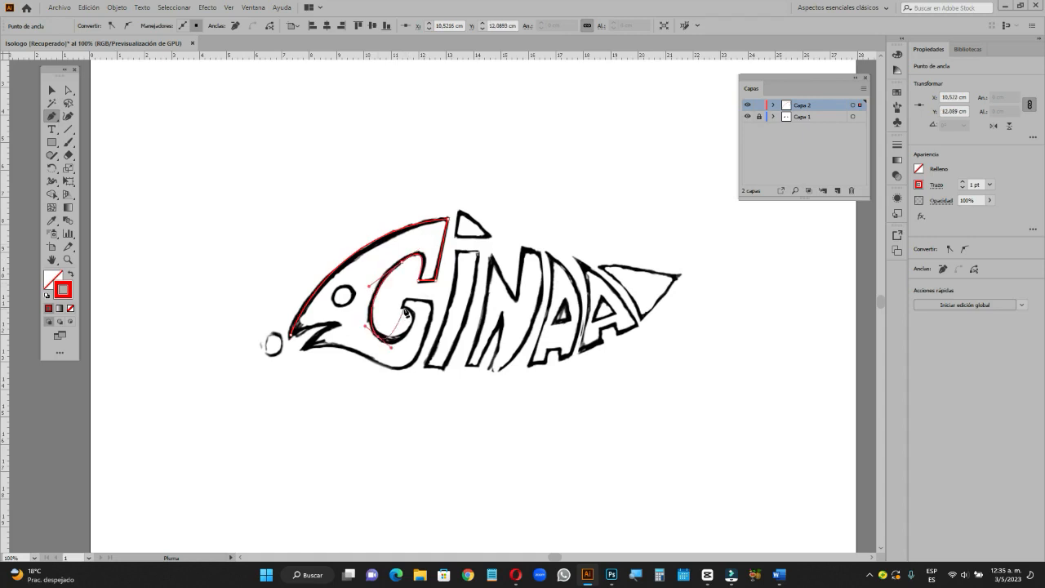
left_click_drag(403, 307, 379, 295)
left_click(403, 307)
left_click(406, 295)
left_click(432, 299)
left_click_drag(412, 365, 400, 378)
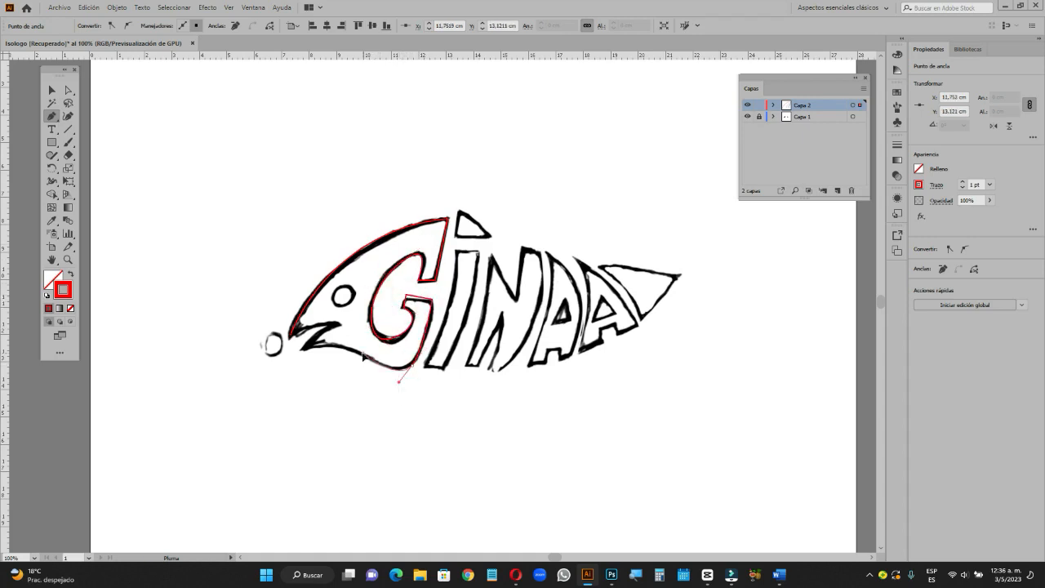
Trace the fish's belly and open mouth, closing the G path at its starting point, and deselect it.
left_click_drag(340, 347, 355, 328)
left_click(302, 350)
left_click(341, 325)
left_click_drag(291, 337, 263, 353)
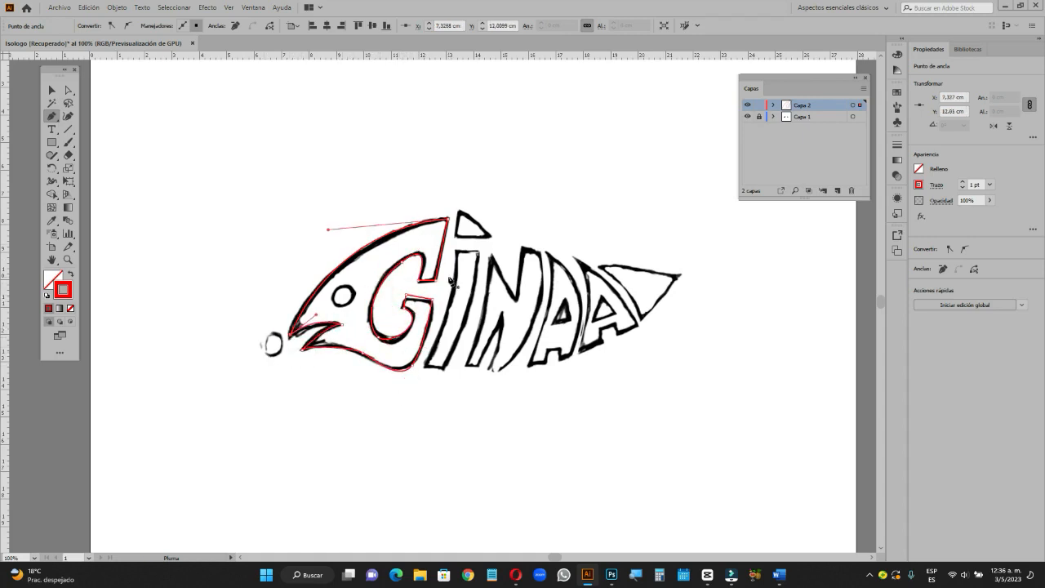
key("v")
left_click(476, 122)
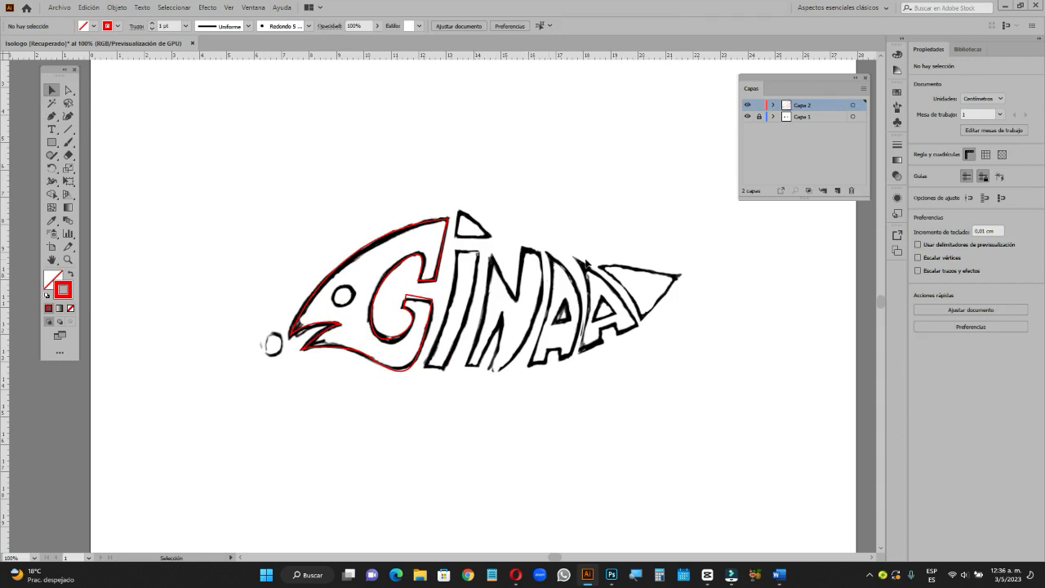
Trace the outer outline of the first A as a closed path with the Pen tool.
key("p")
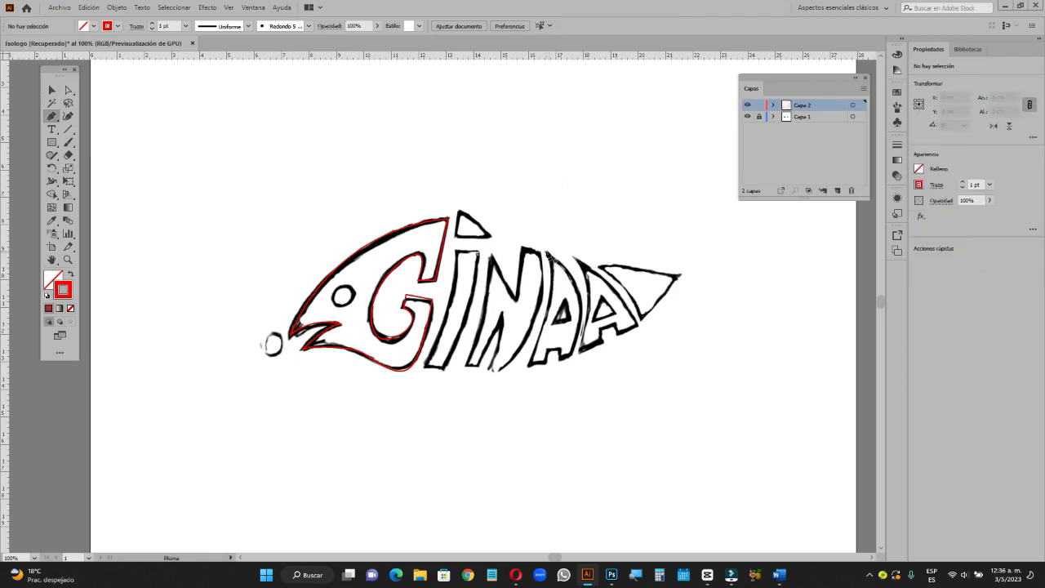
left_click(546, 250)
left_click(530, 364)
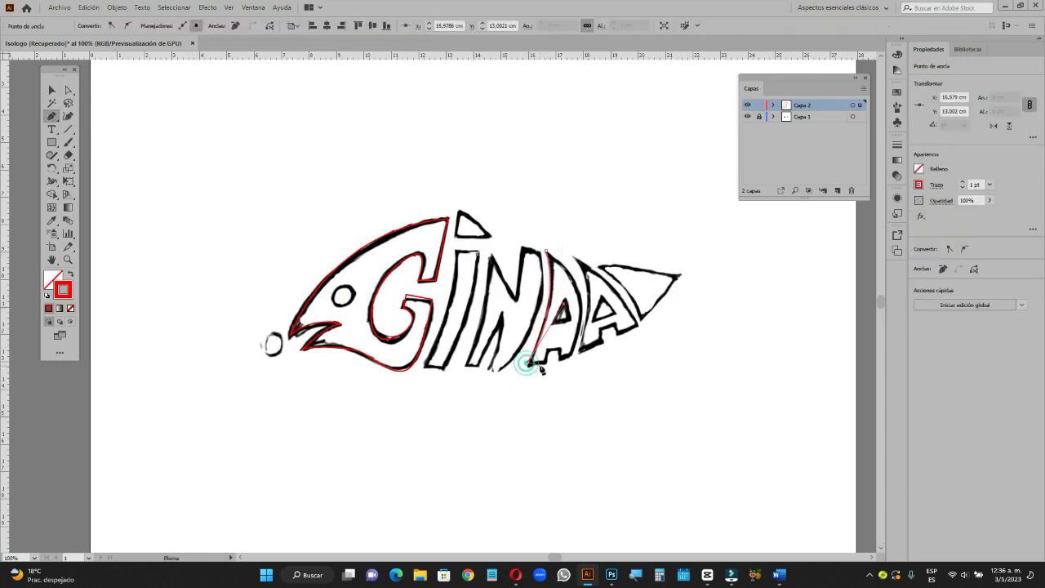
left_click(561, 349)
left_click(560, 360)
left_click(572, 356)
left_click_drag(546, 250, 481, 213)
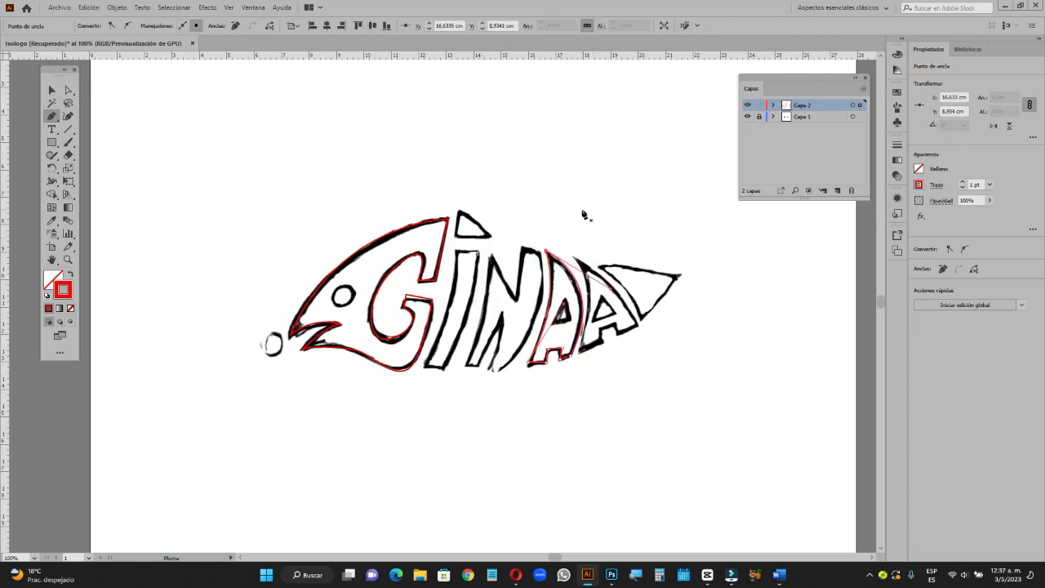
Trace the first A's triangular inner opening as a separate closed path, and select the letter's outer outline.
left_click(567, 309)
key("v")
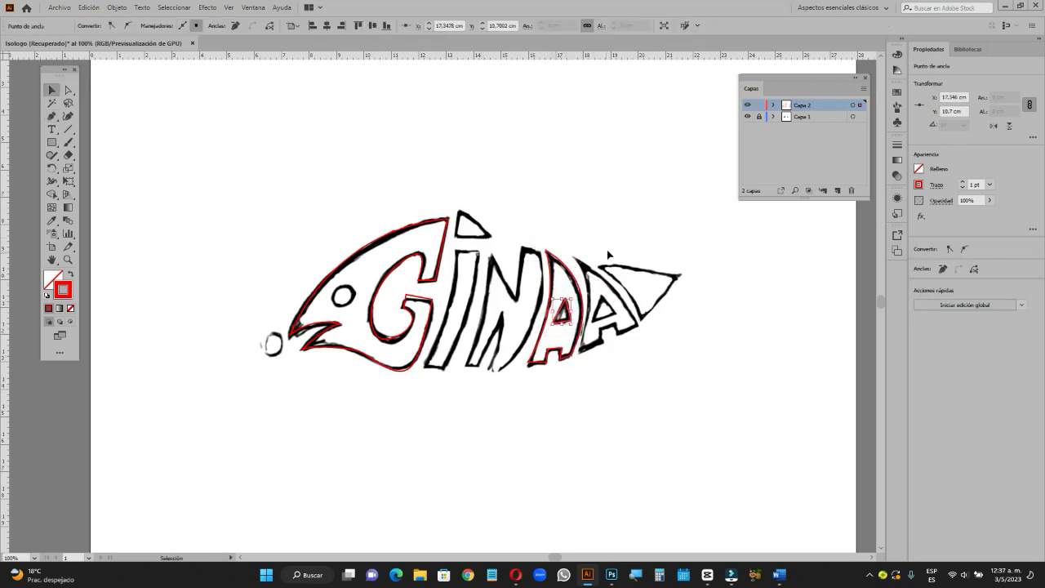
left_click(610, 239)
left_click(567, 275)
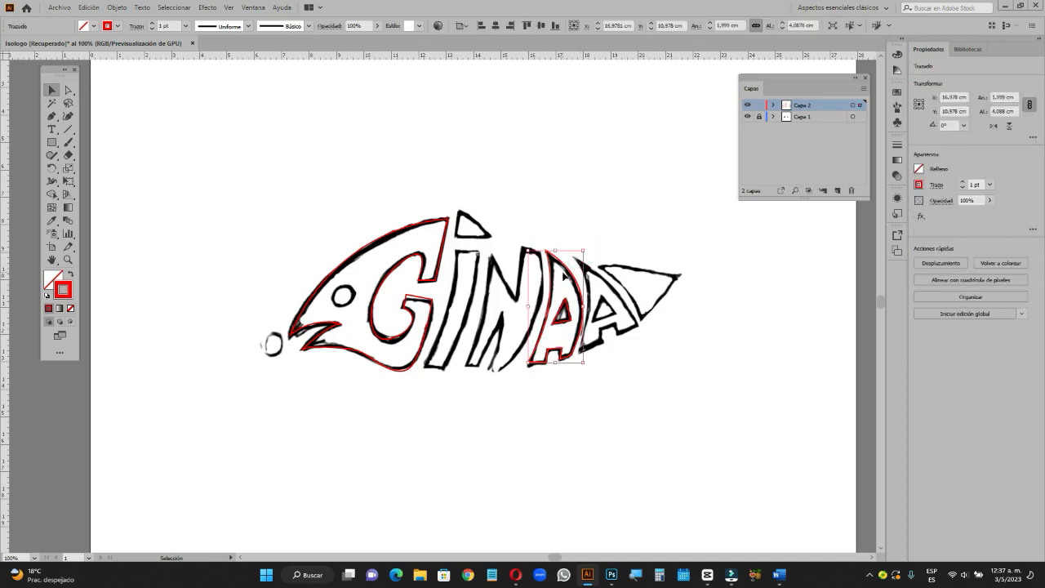
Swap the stroke and fill of the first A's outer outline so it has a solid red fill without stroke.
key("shift+x")
left_click(640, 289)
left_click(563, 307)
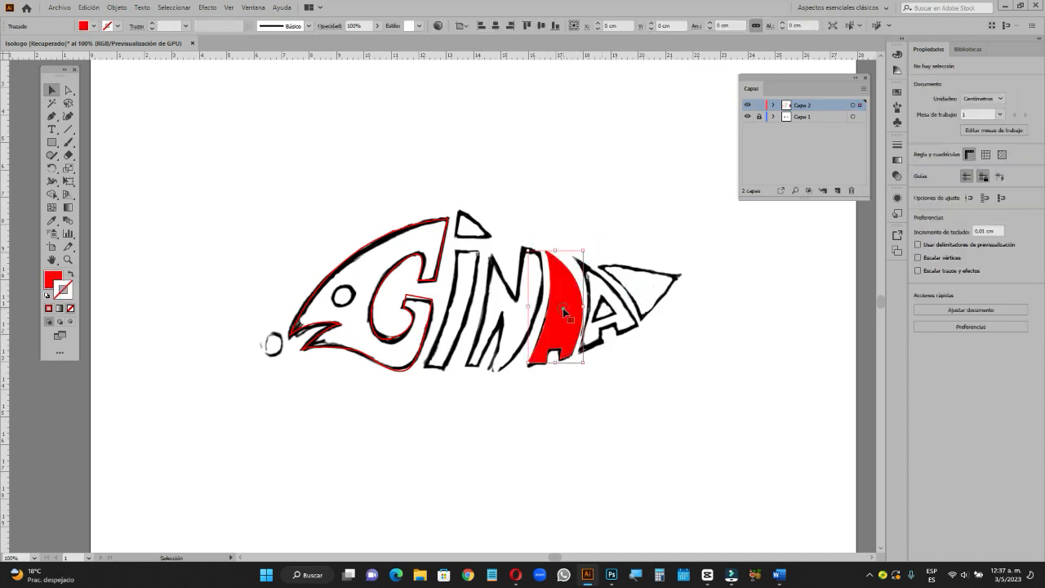
left_click(654, 296)
Select the first A's inner triangle in outline view and give it a blue fill without stroke.
key("ctrl+y")
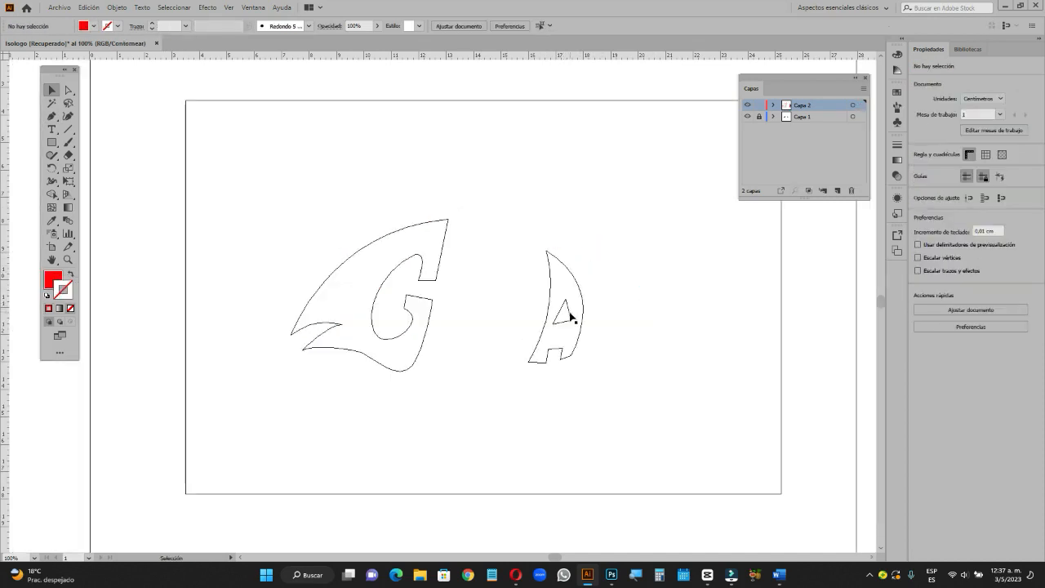
left_click(569, 312)
key("ctrl+y")
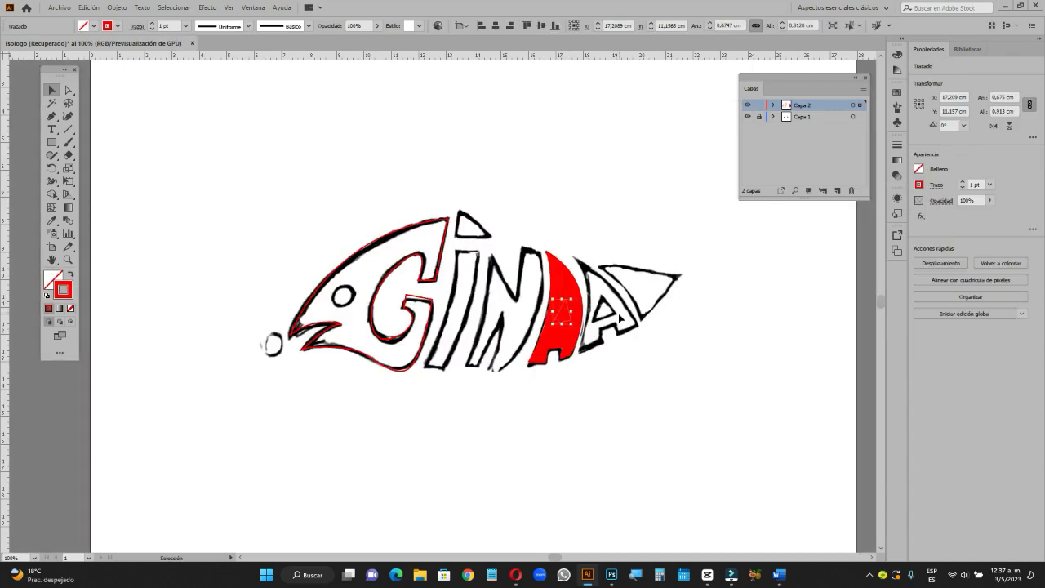
left_click(71, 276)
double_click(54, 279)
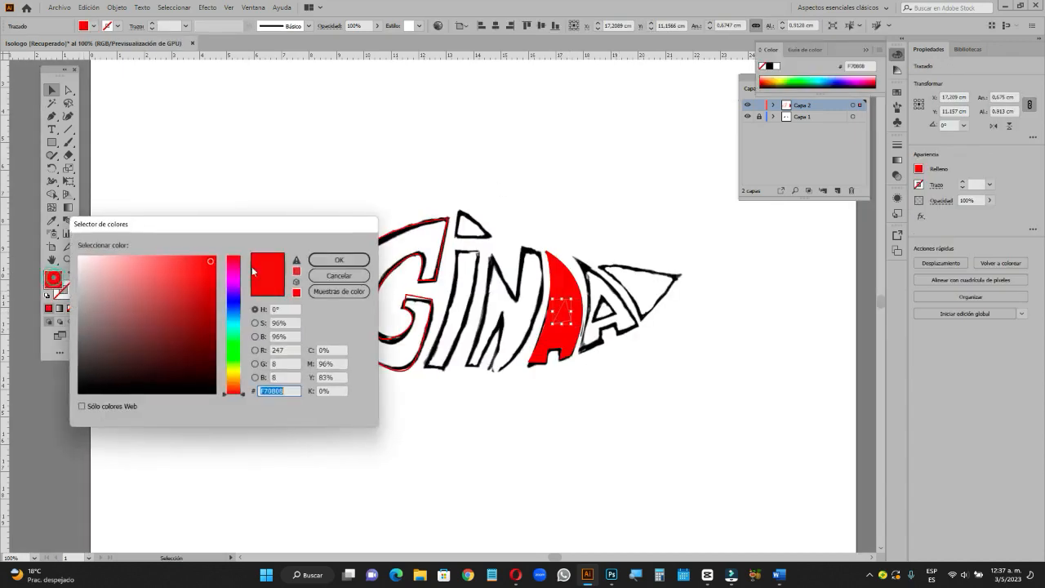
left_click(231, 313)
left_click(322, 261)
left_click(665, 201)
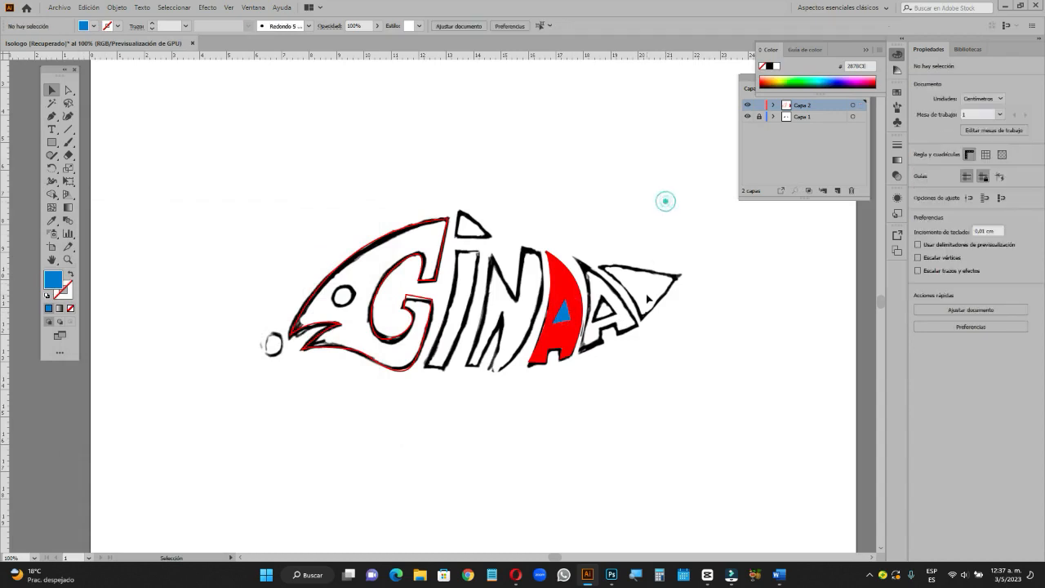
Try moving the blue triangle out of the first A, and undo the move.
left_click_drag(565, 313, 651, 375)
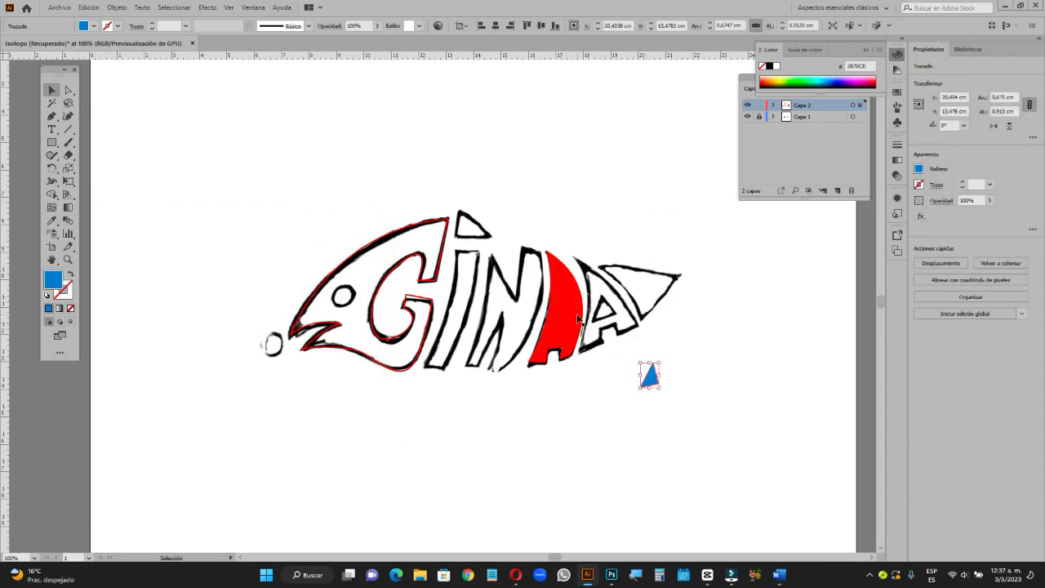
key("a")
key("v")
key("ctrl+z")
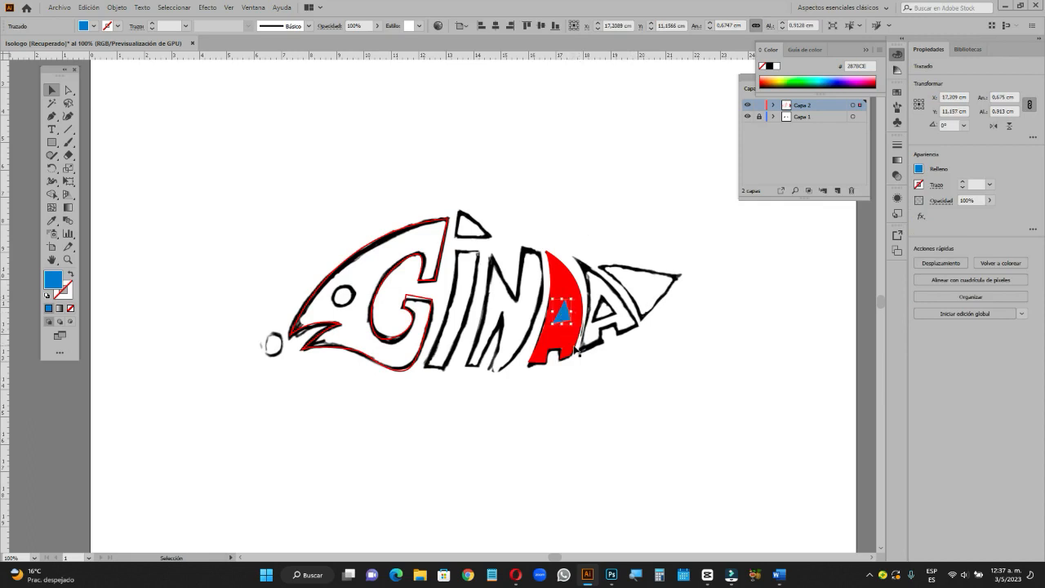
Combine the first A's outline and inner triangle into a compound path and check the cutout by toggling the Capa 1 sketch layer's visibility.
left_click_drag(554, 224, 573, 314)
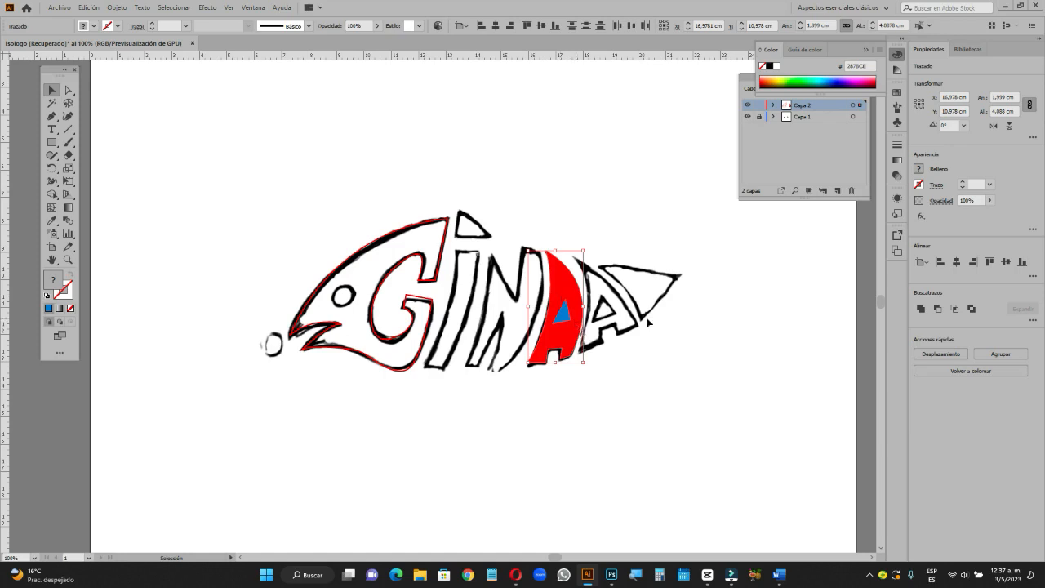
key("ctrl+8")
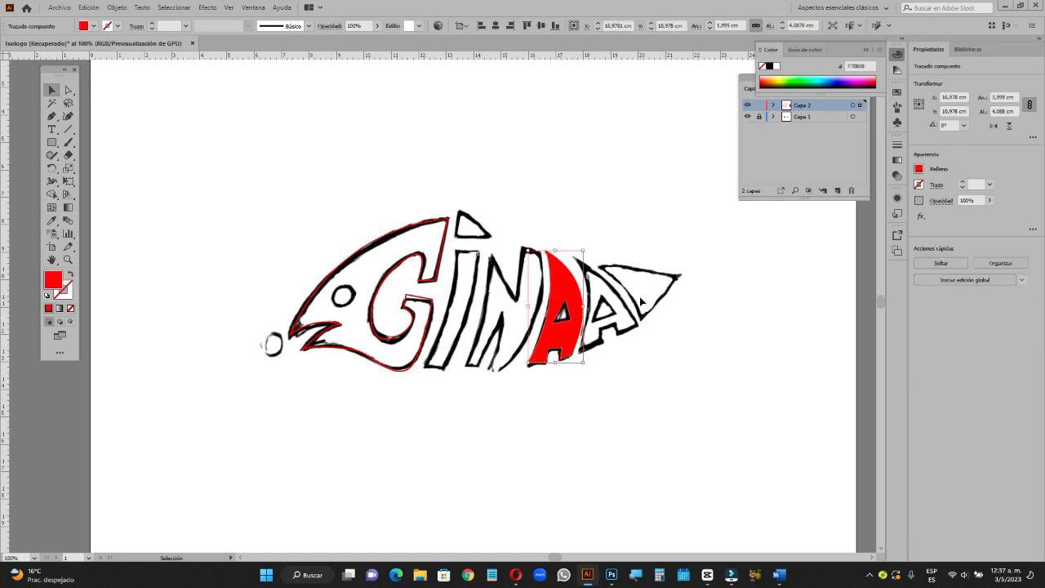
left_click(664, 299)
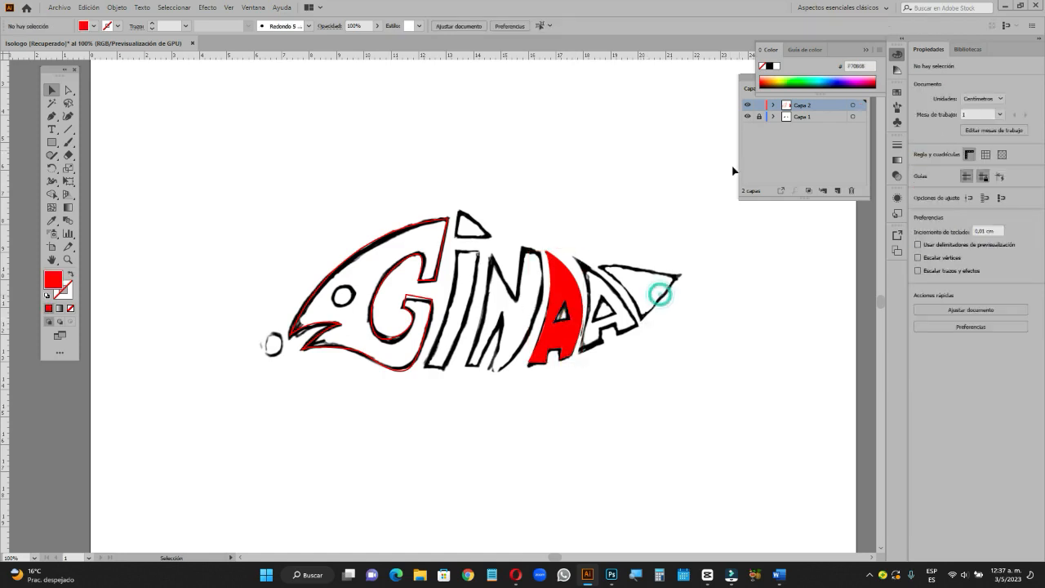
left_click(747, 116)
left_click(748, 116)
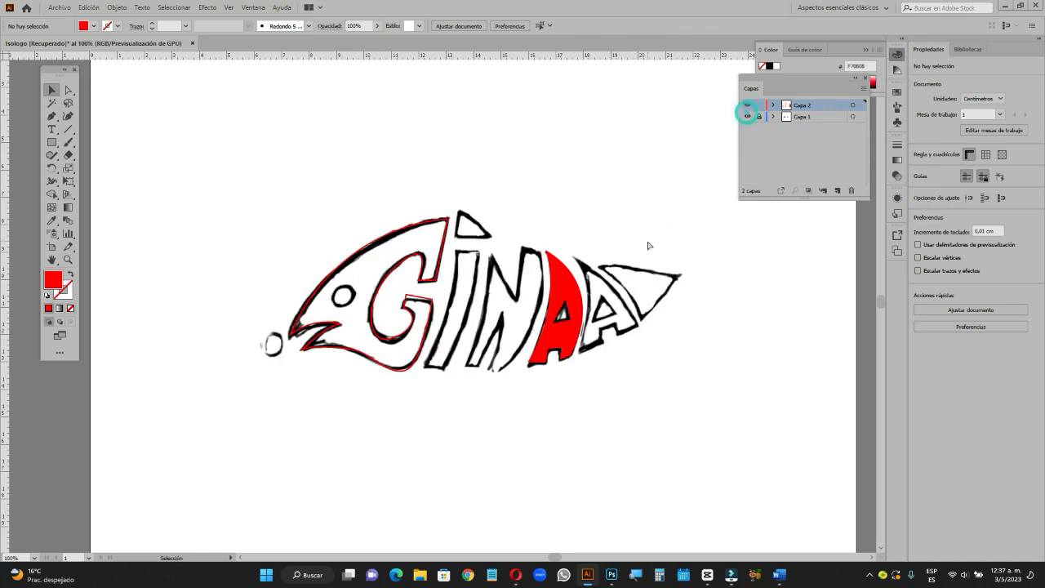
left_click(747, 116)
Undo the compound path on the first A.
left_click(601, 352)
key("ctrl+z")
key("ctrl+z")
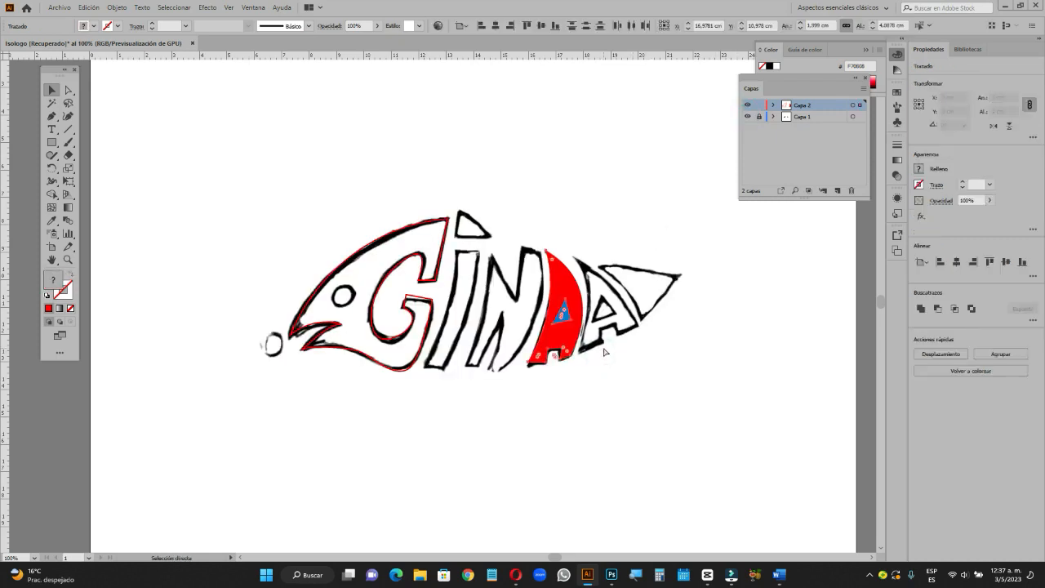
Subtract the front triangle from the first A's red outline with Pathfinder's Minus Front, and undo the subtraction.
left_click(623, 326)
left_click(584, 250)
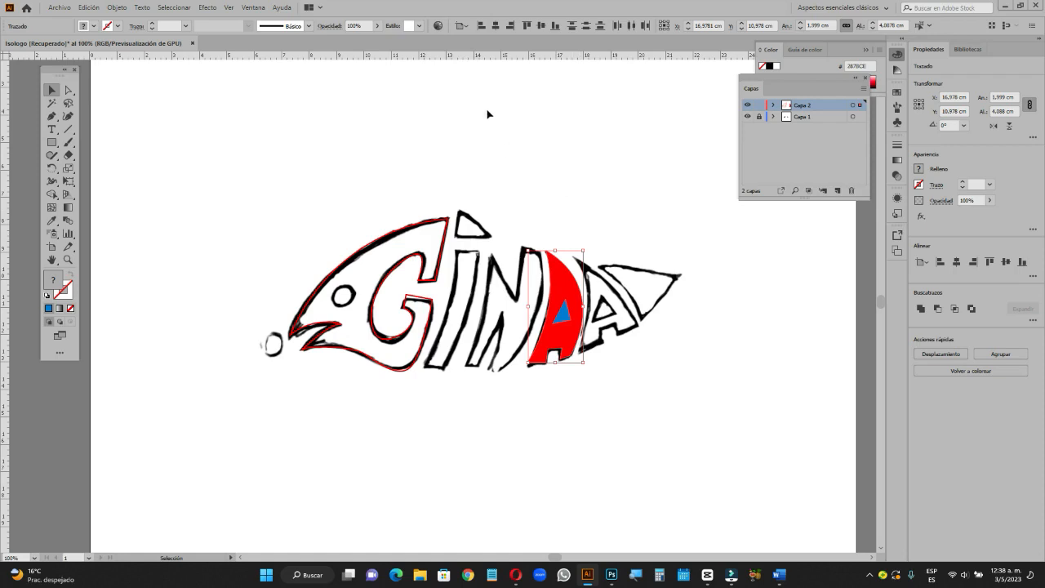
left_click(254, 8)
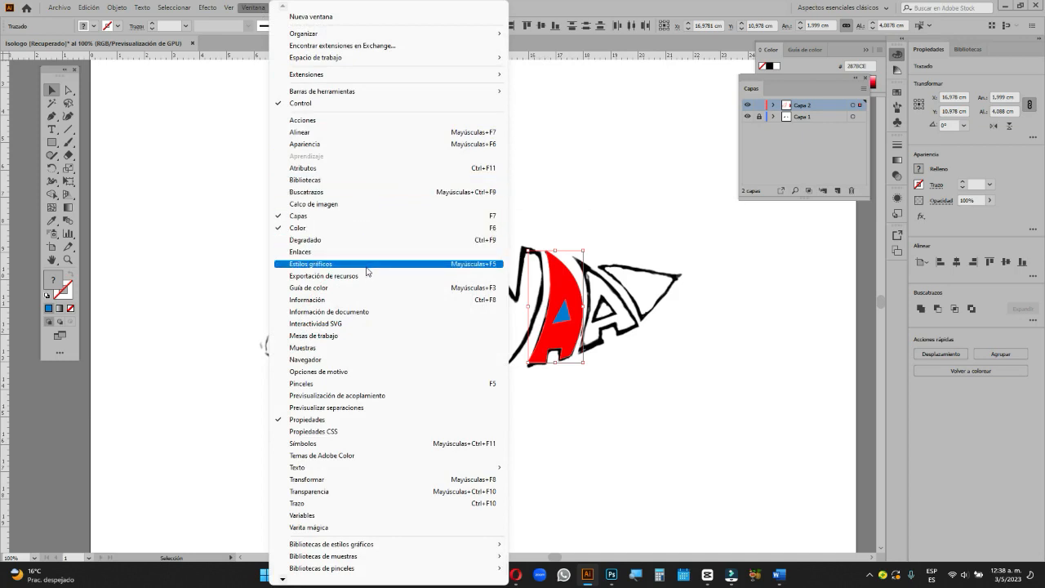
left_click(366, 192)
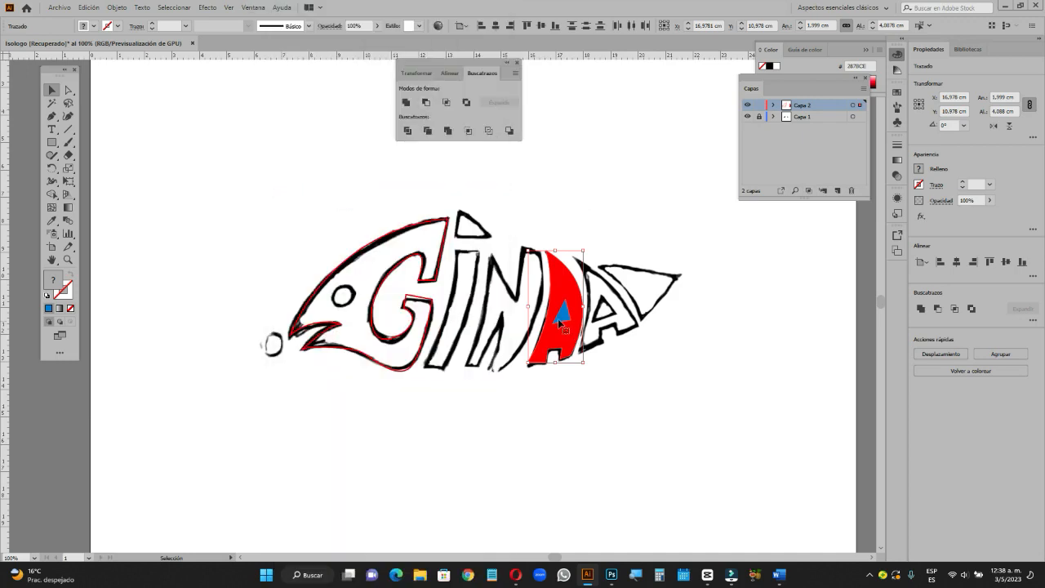
left_click(428, 105)
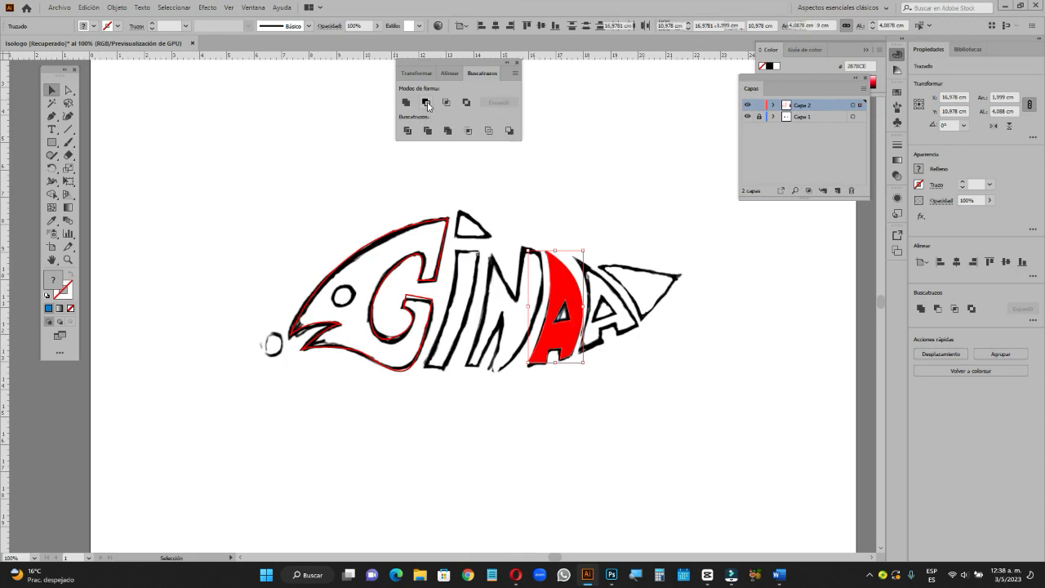
left_click(635, 307)
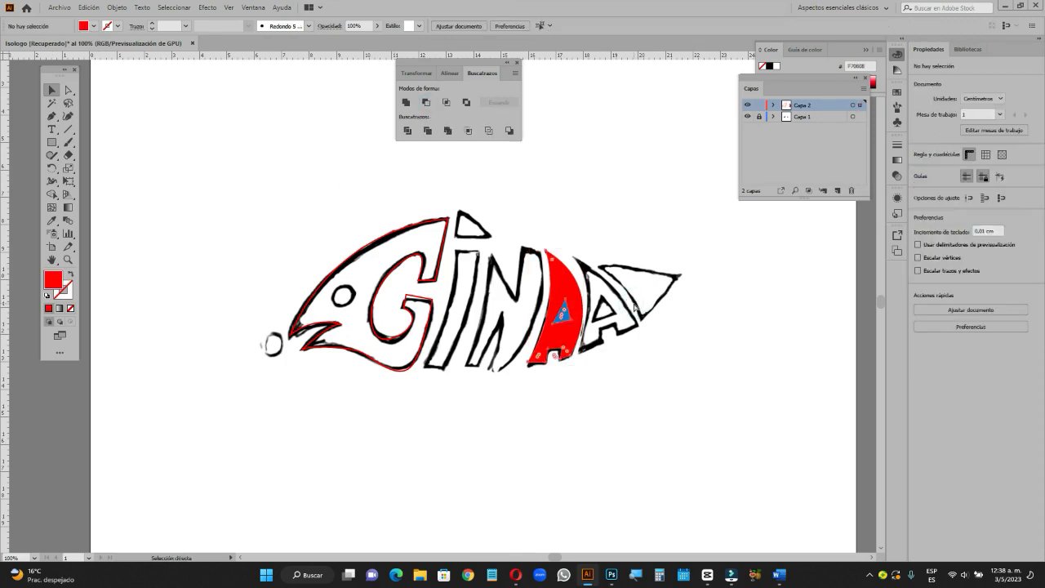
Send the blue triangle to the back, behind the red A, and check both paths in outline view.
left_click(563, 315)
right_click(564, 320)
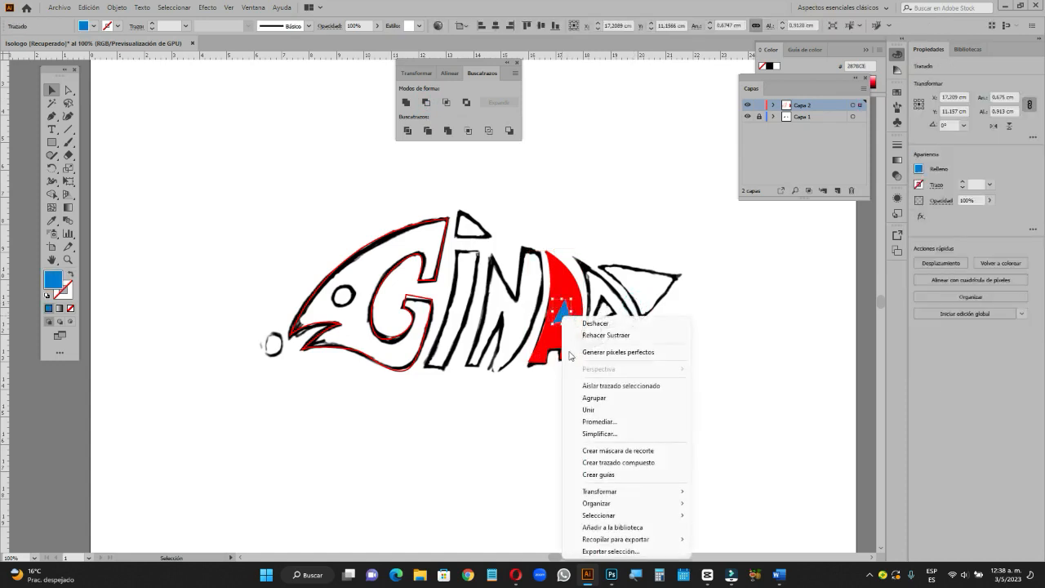
mouse_move(649, 505)
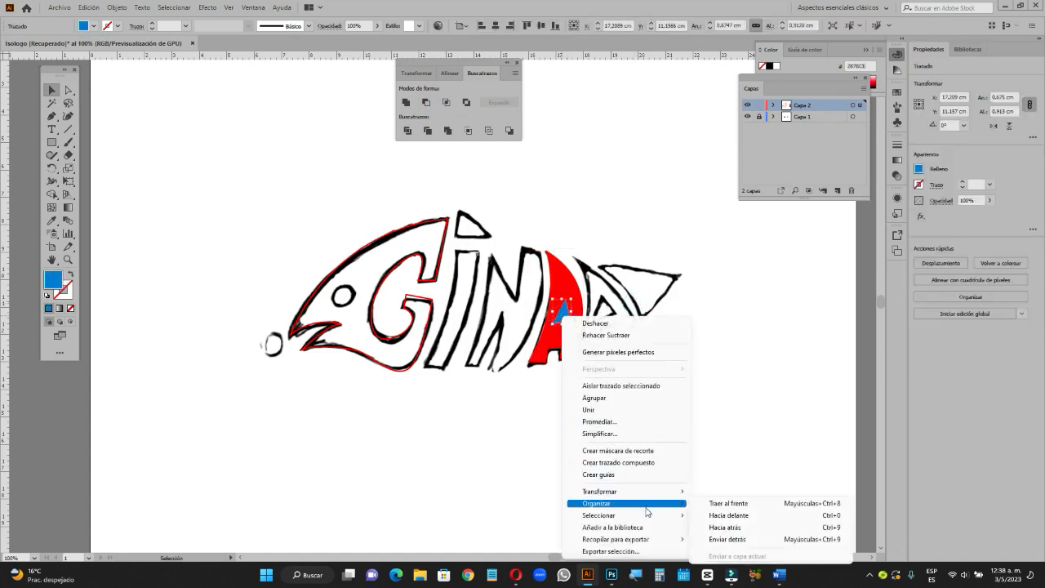
left_click(736, 539)
left_click(704, 371)
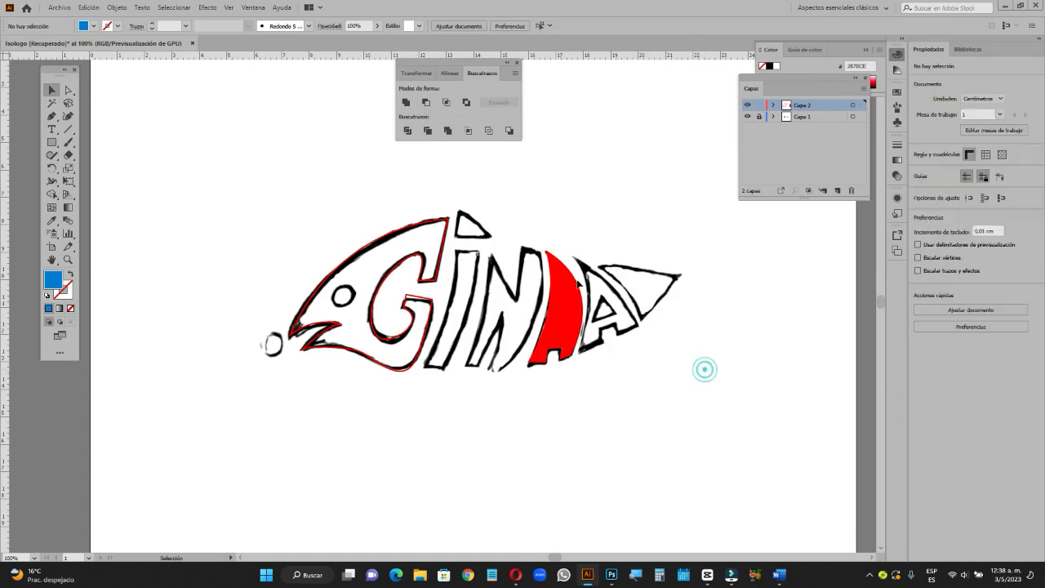
key("ctrl+y")
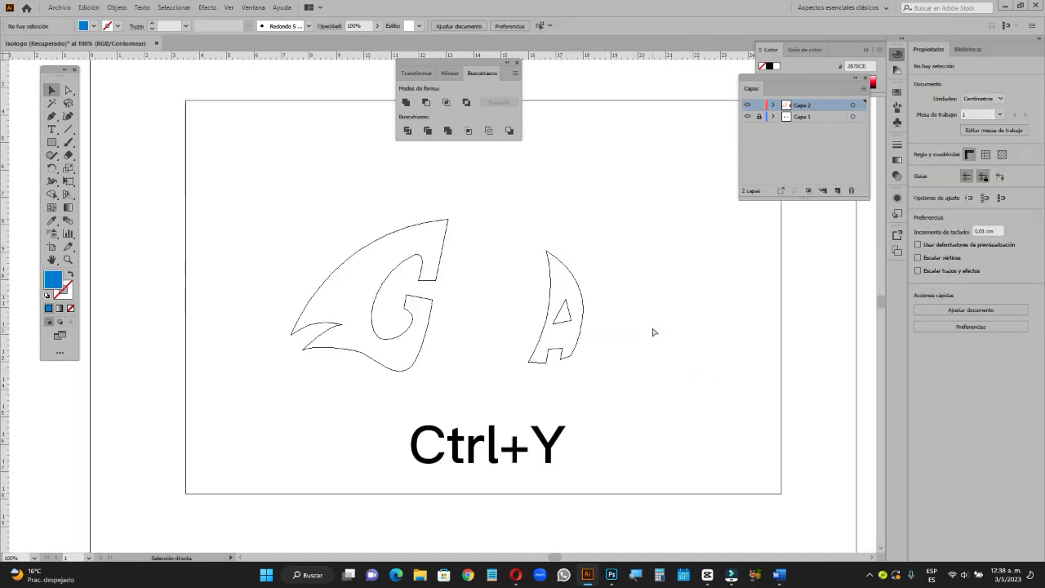
key("ctrl+y")
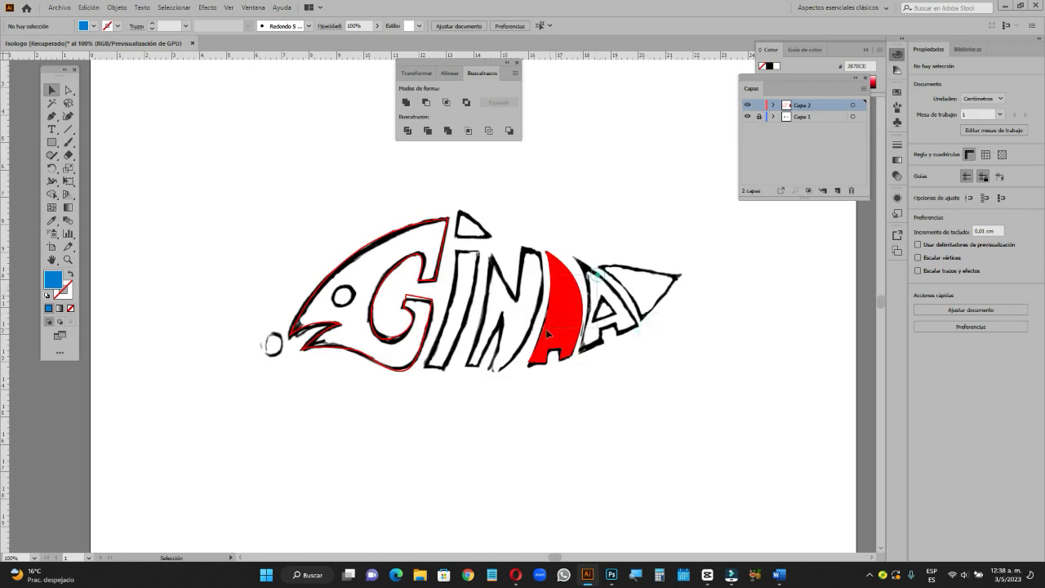
Cut the rear triangle out of the red A with Pathfinder's Minus Back and hide the Capa 1 sketch layer.
left_click(582, 274)
left_click(629, 296)
left_click(546, 334)
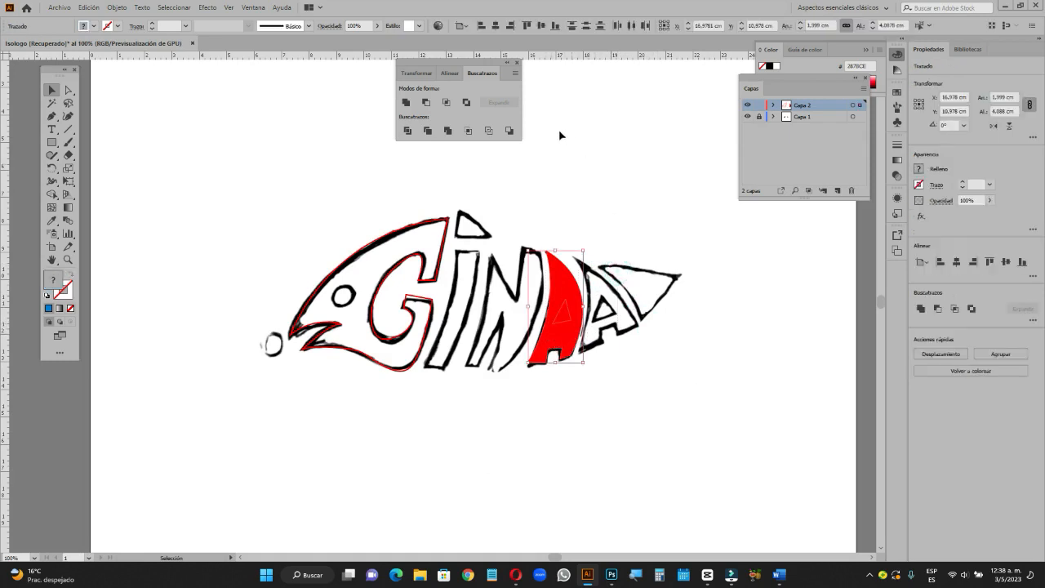
left_click_drag(480, 61, 499, 77)
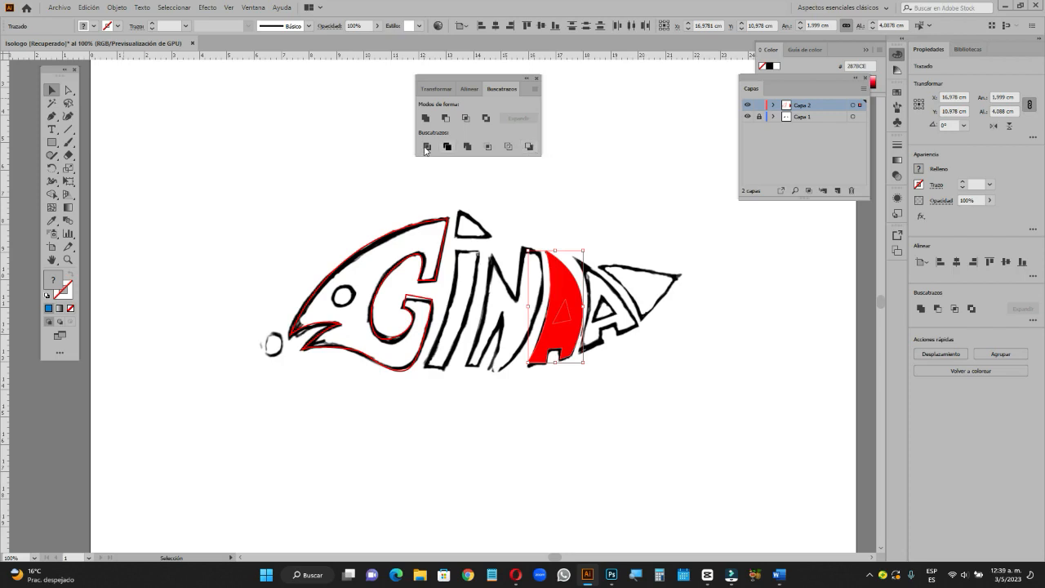
left_click(531, 148)
left_click(605, 208)
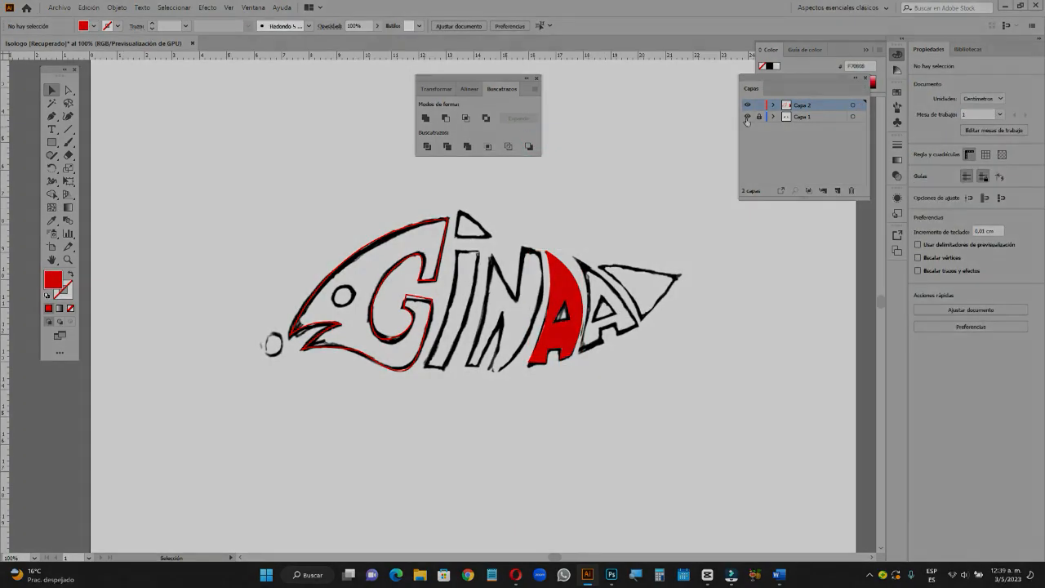
left_click(748, 116)
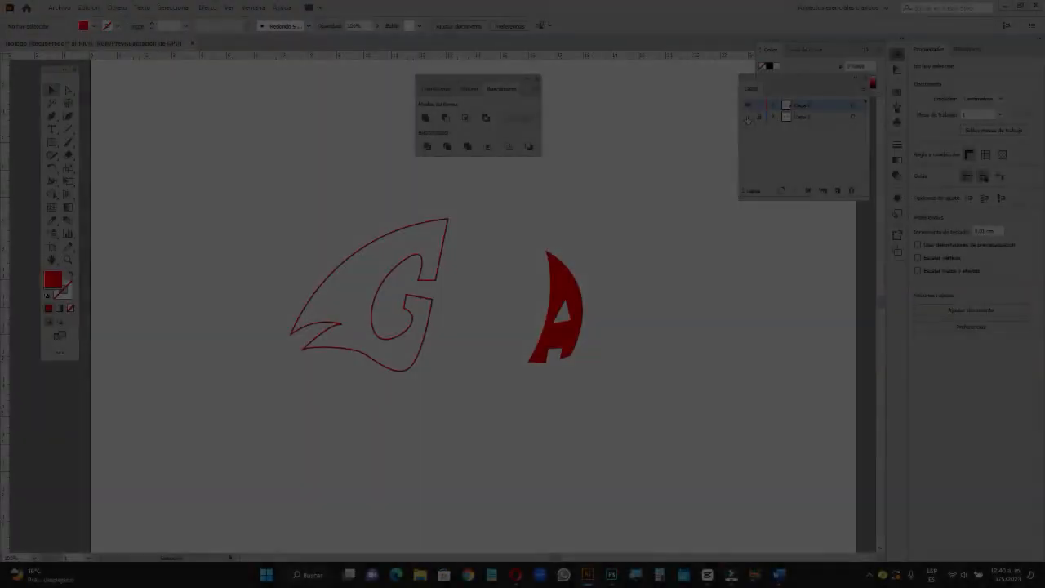